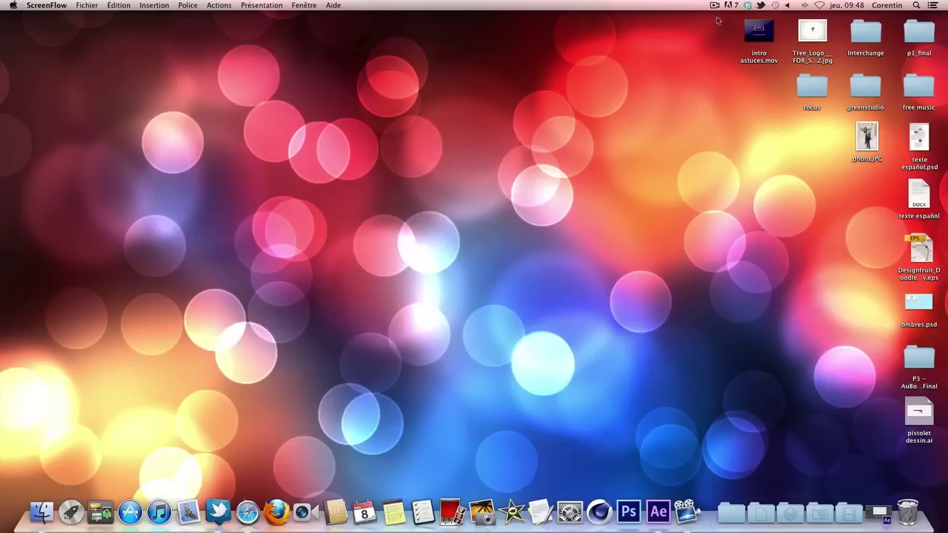
- Play intro astuces.mov from the desktop, scrub through its Photoshop, After Effects and Astuces logo stages, and close it
click(768, 35)
double_click(767, 34)
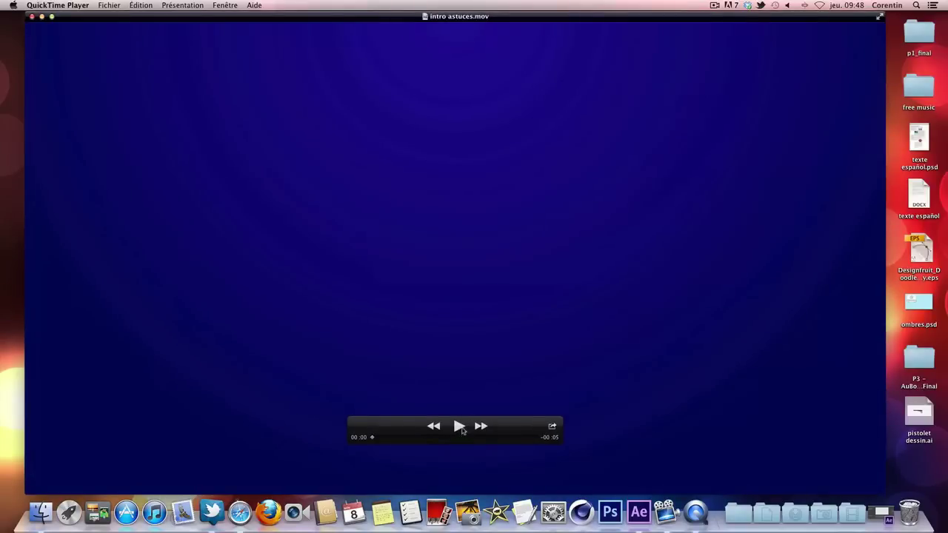
click(459, 428)
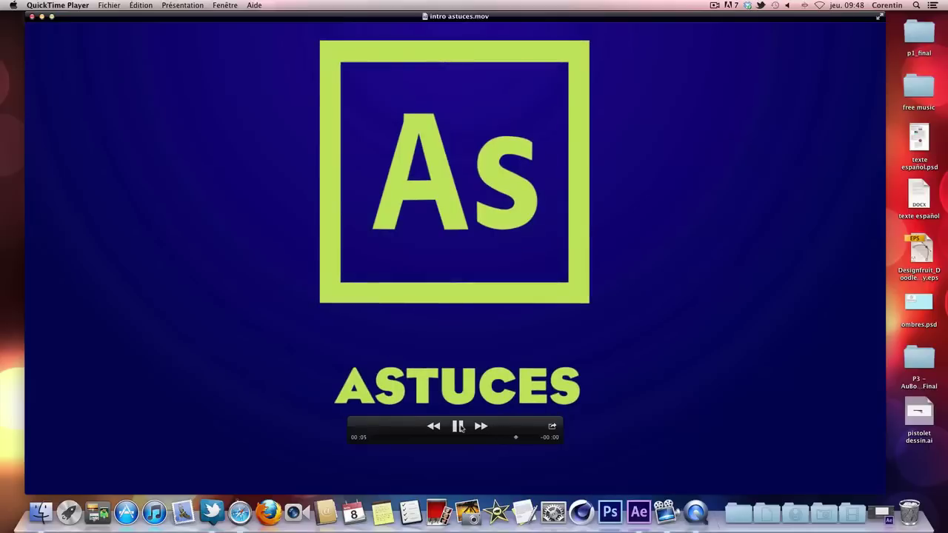
click(460, 428)
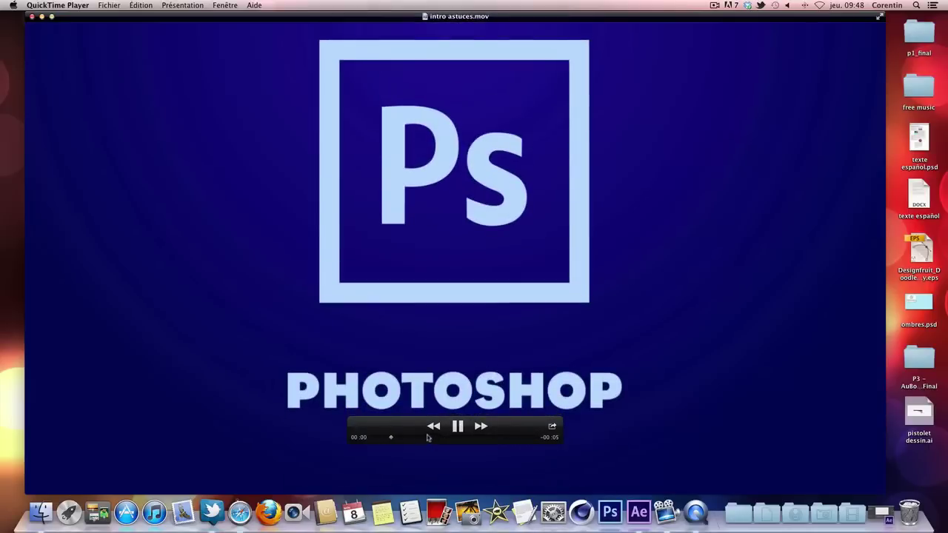
click(458, 427)
drag(409, 440, 448, 441)
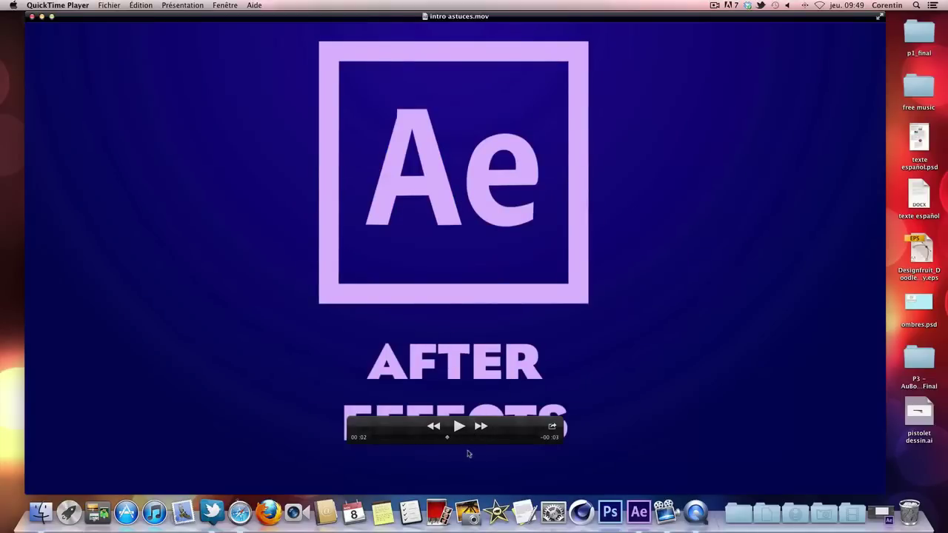
drag(446, 440, 509, 440)
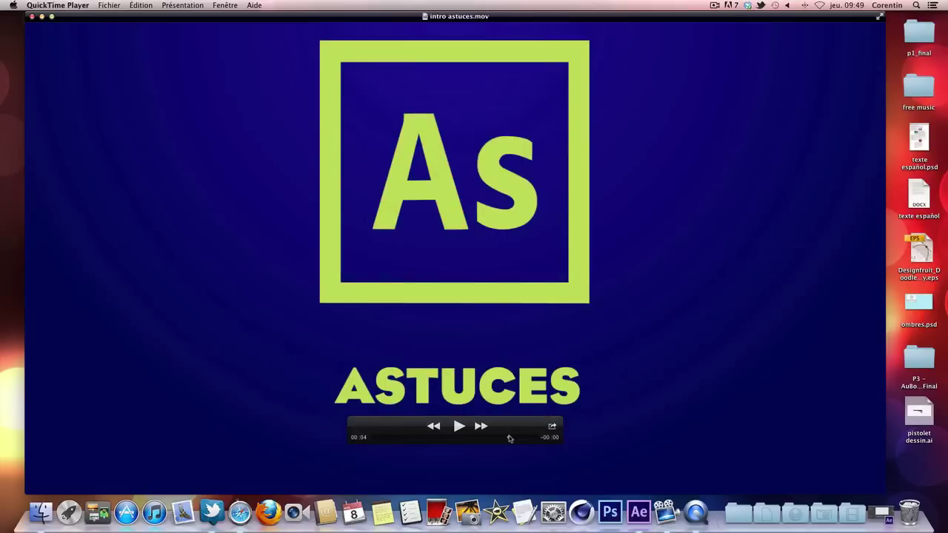
click(33, 16)
- Switch to the tuto.aep project in After Effects and activate the timeline of the final composition
click(881, 515)
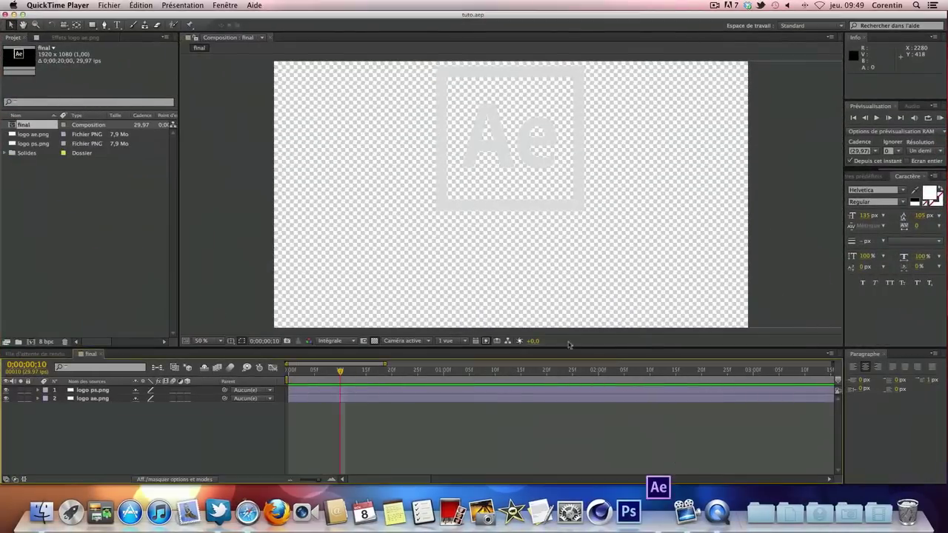
click(137, 227)
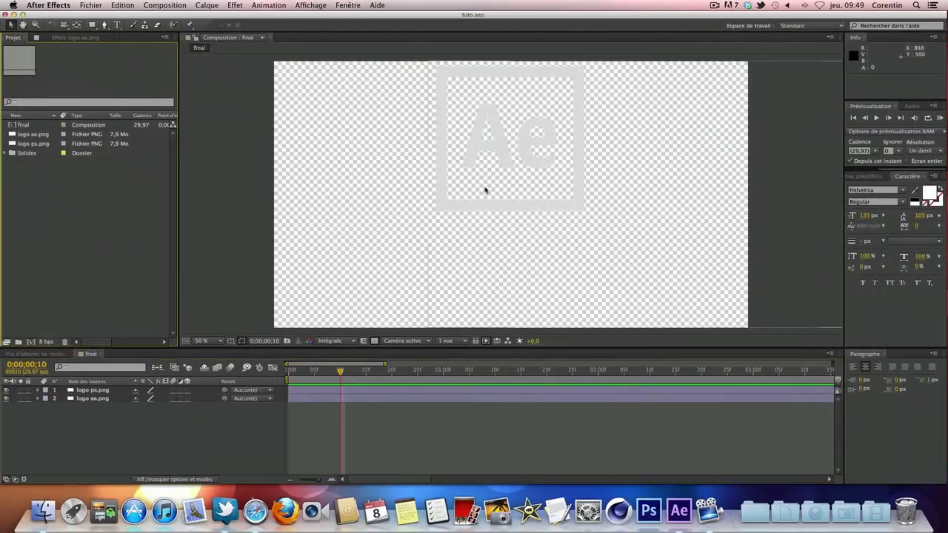
click(169, 428)
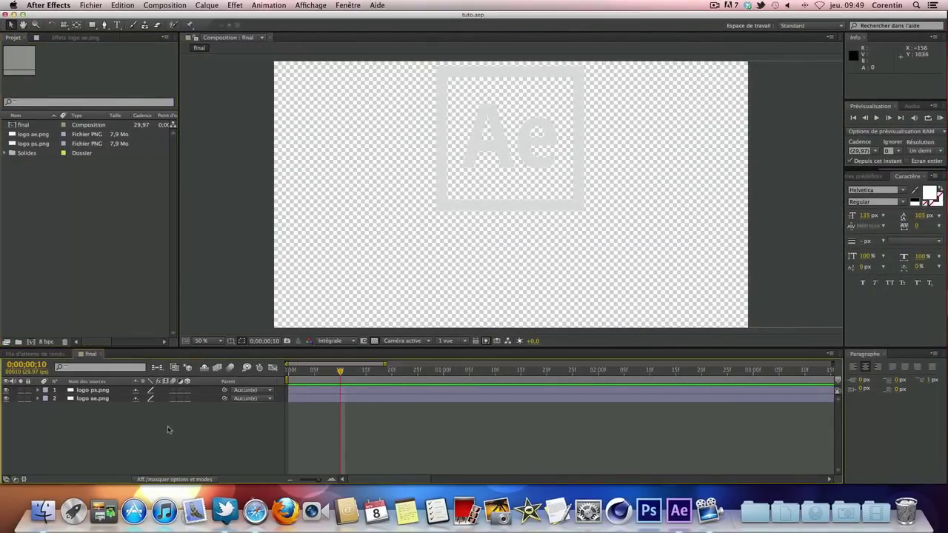
- Toggle the visibility of the logo ae.png and logo ps.png layers off and on to check each logo
click(6, 399)
click(6, 399)
click(6, 391)
click(6, 390)
click(6, 390)
click(5, 390)
- Set the opacity of the logo ps.png layer to 100% and collapse its properties
click(37, 390)
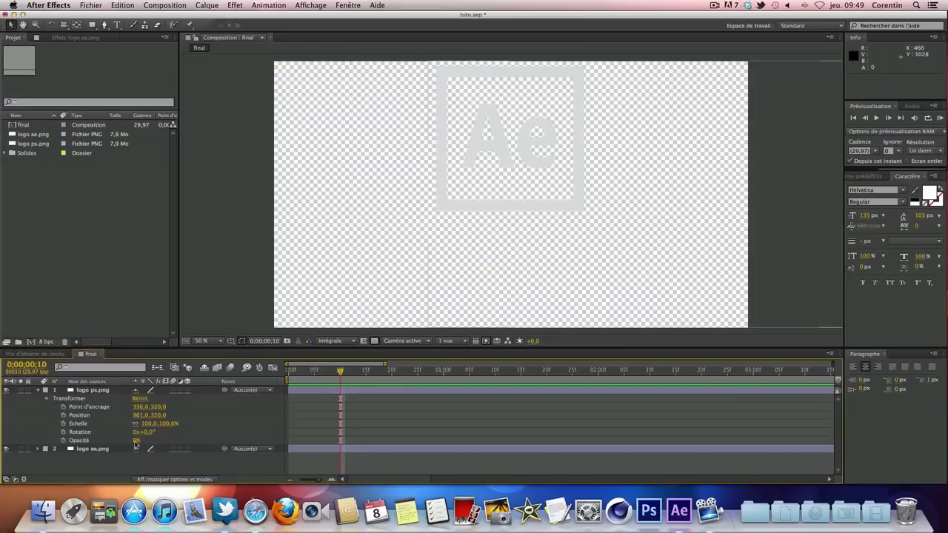
drag(135, 442, 238, 442)
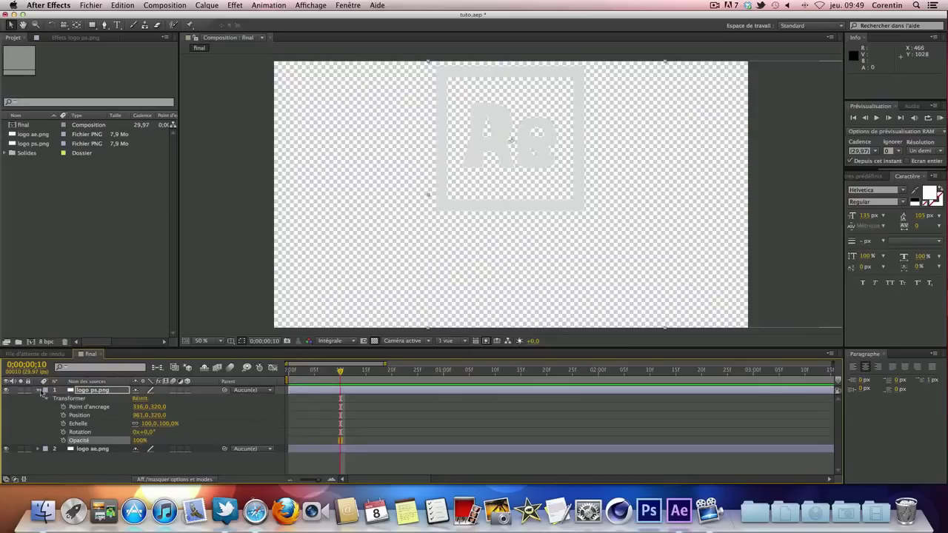
click(40, 394)
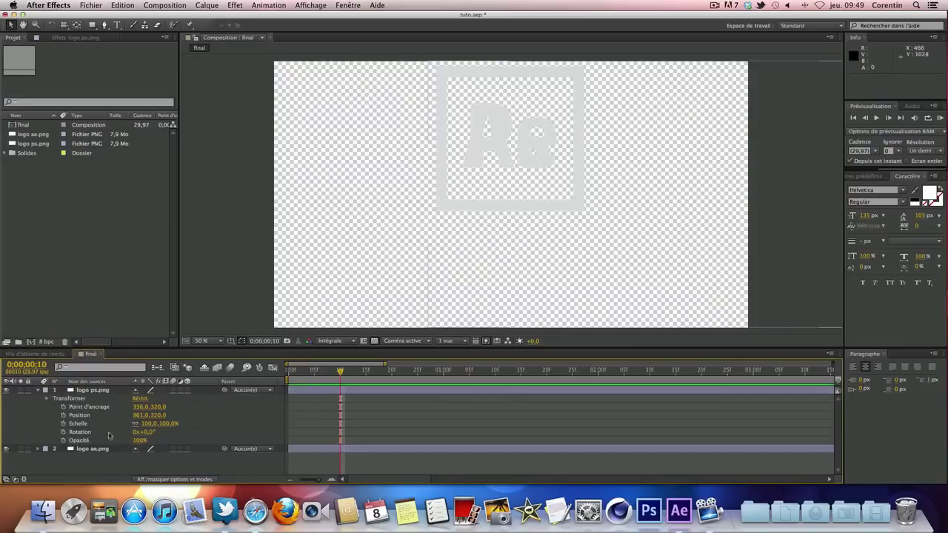
click(38, 391)
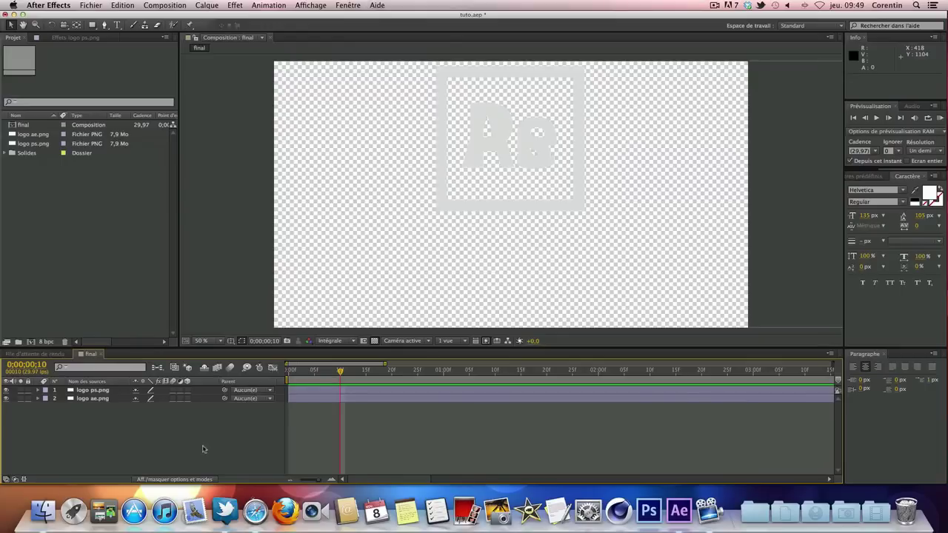
- Create a black solid named bg at composition size, 1920 x 1080 px, and place it below both logo layers
right_click(175, 423)
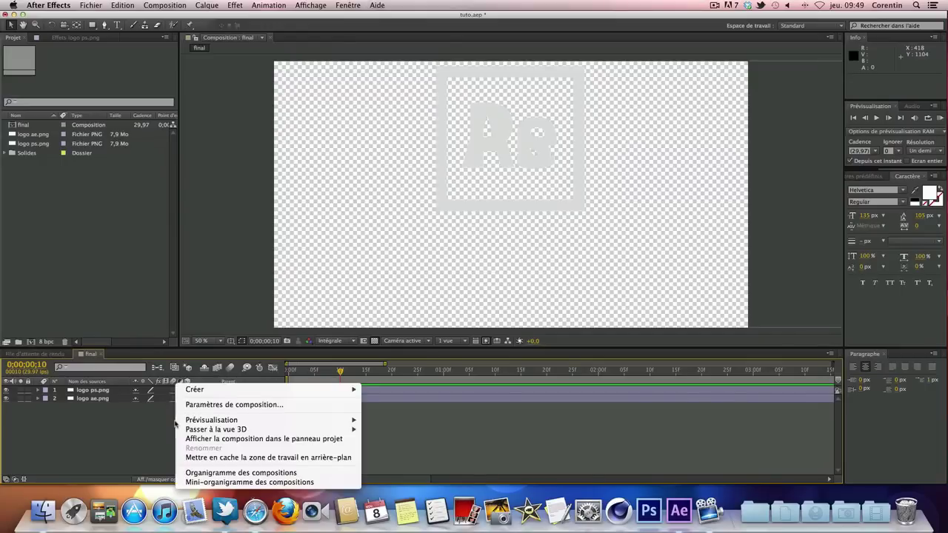
mouse_move(197, 392)
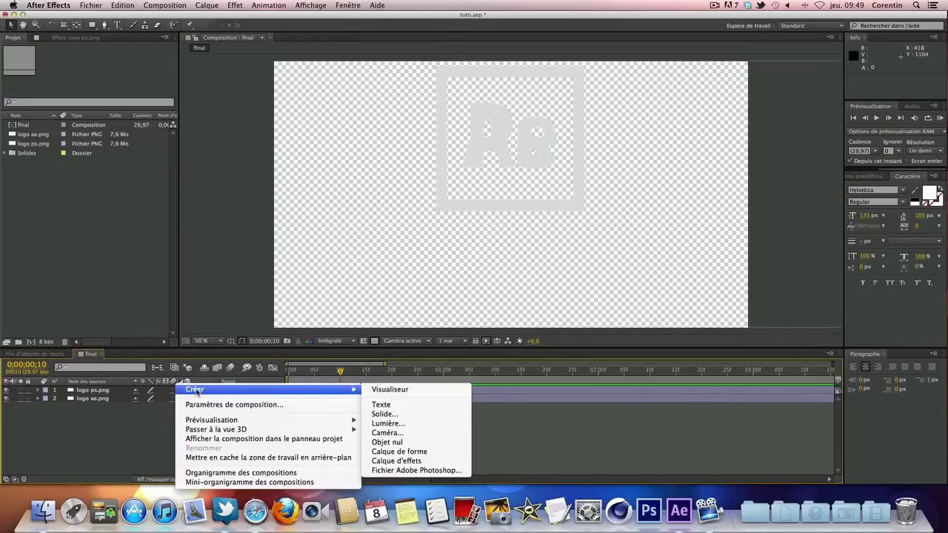
click(451, 415)
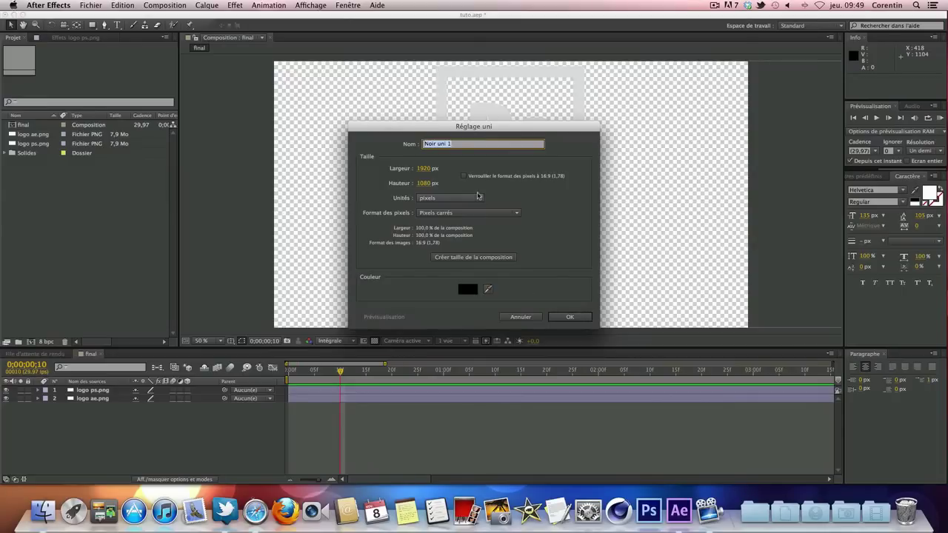
text(bg)
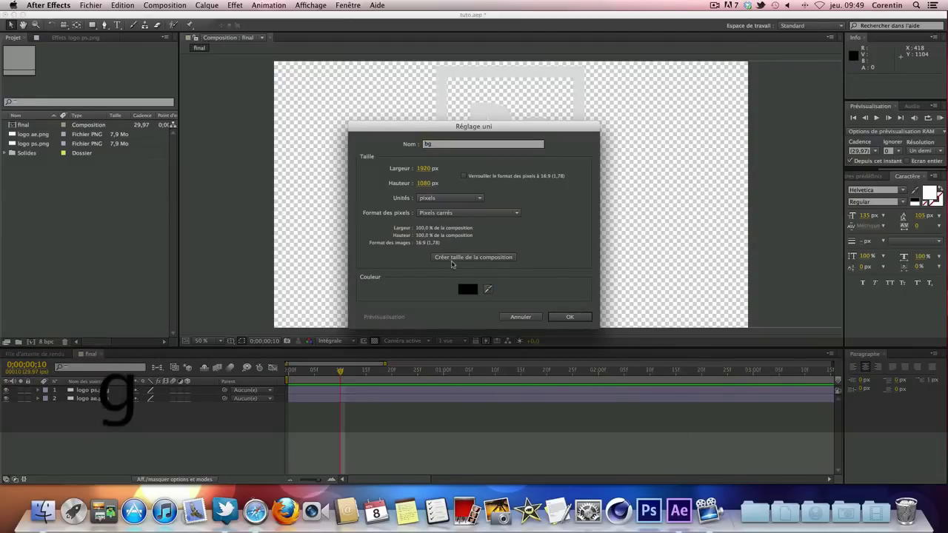
click(453, 258)
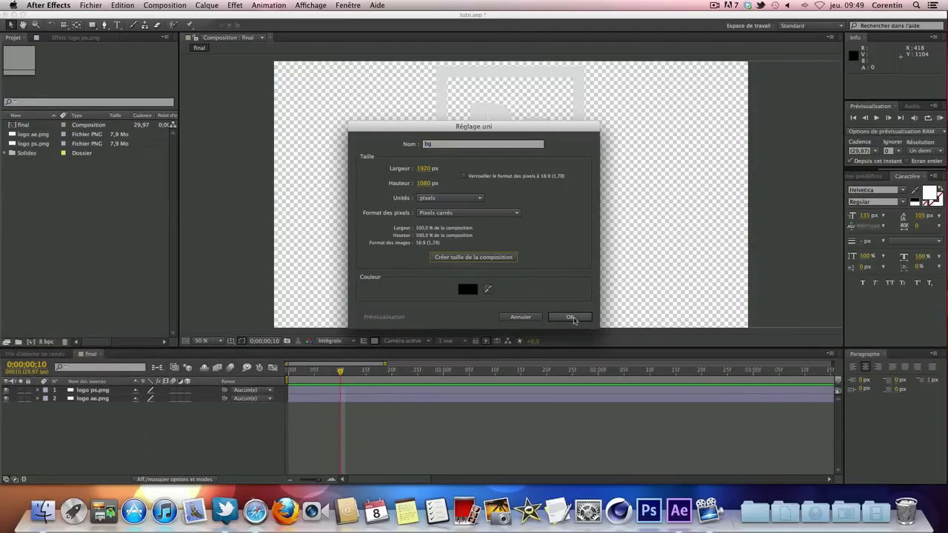
click(570, 317)
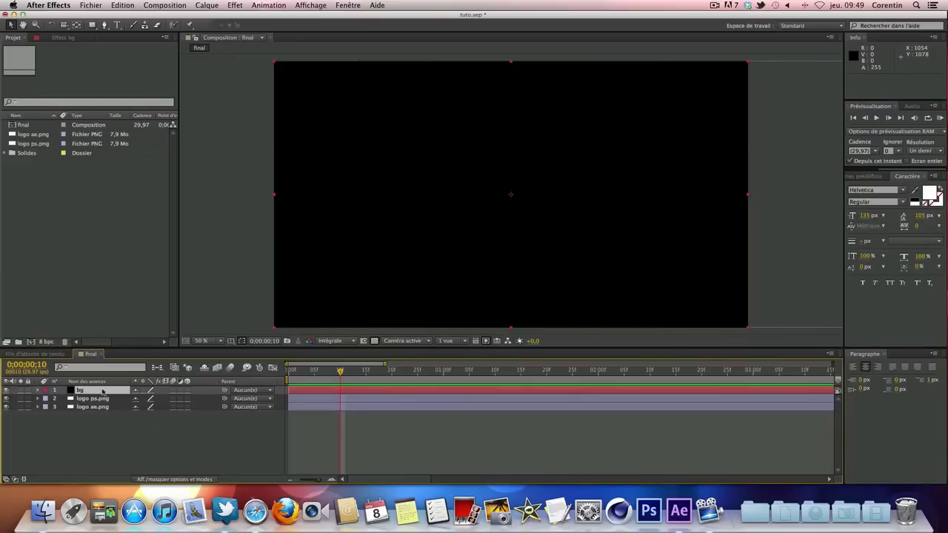
drag(102, 390, 101, 423)
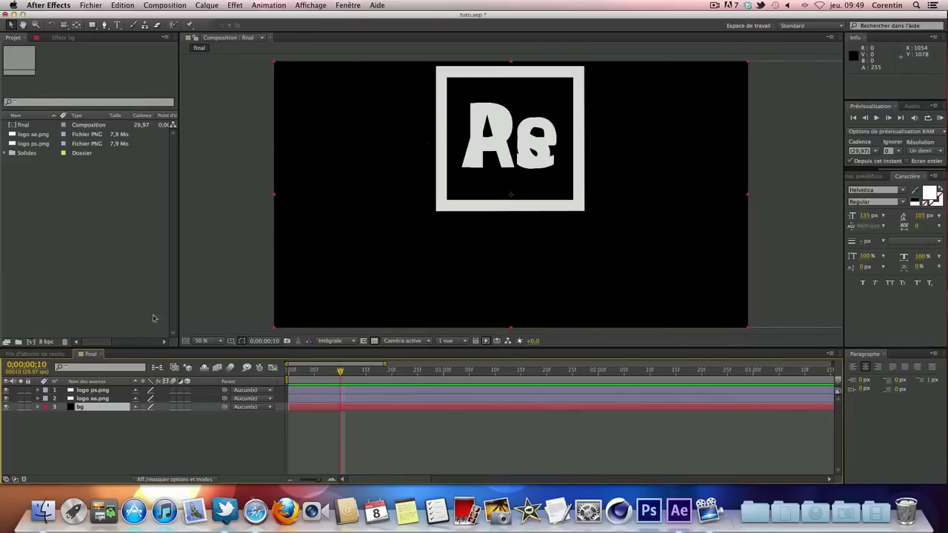
- Apply the Dégradé effect from the Génération category to the bg layer and set its type to Radial
click(69, 37)
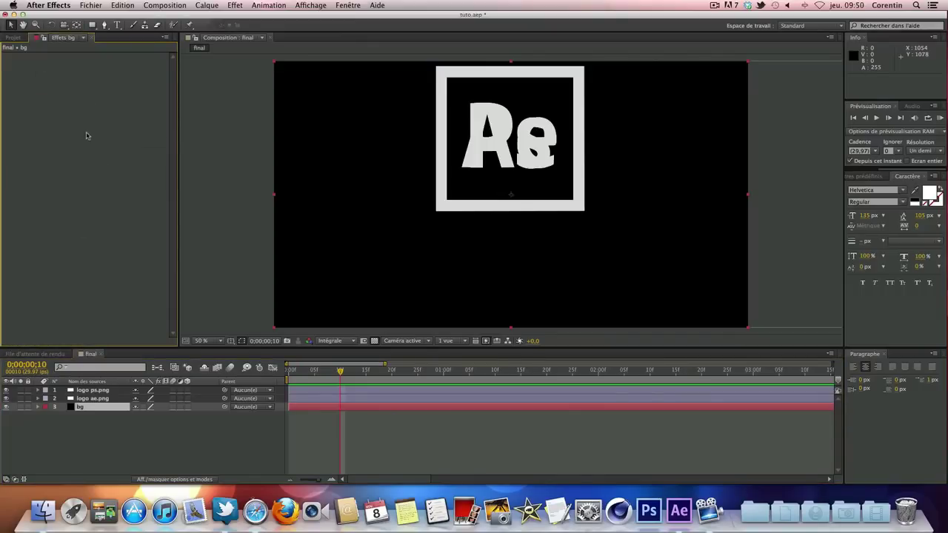
click(348, 5)
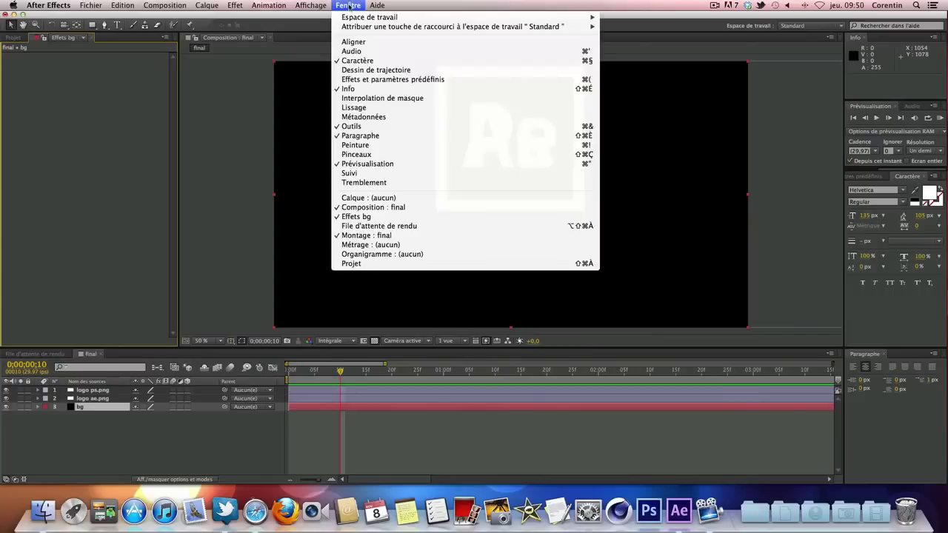
right_click(94, 199)
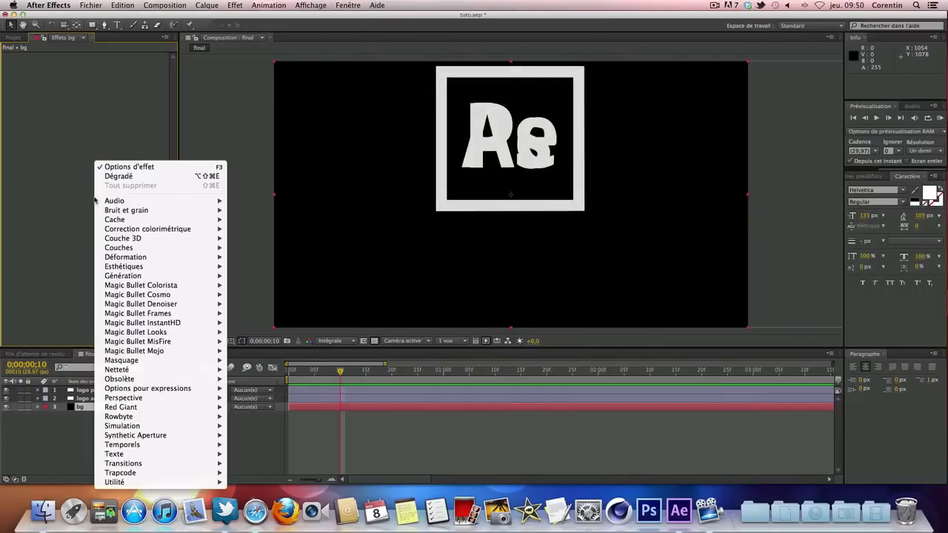
mouse_move(137, 276)
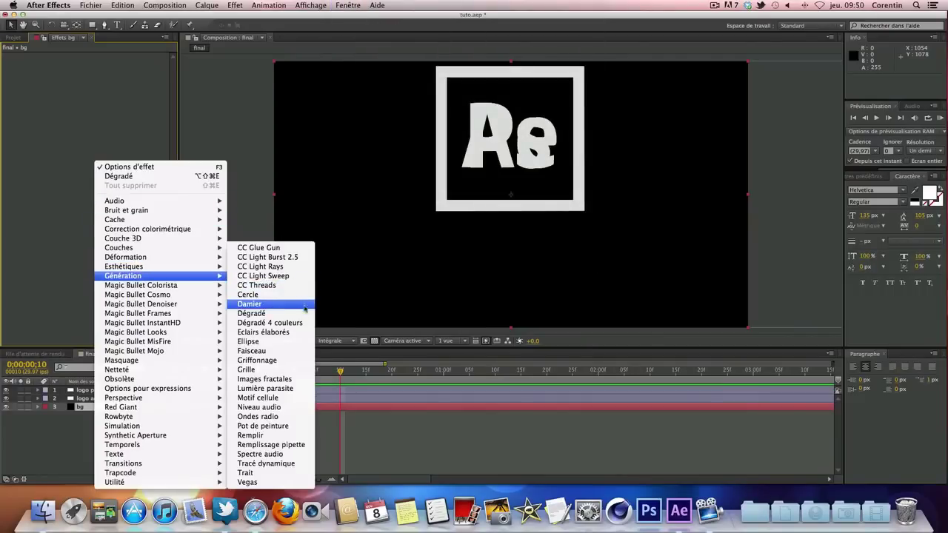
click(252, 313)
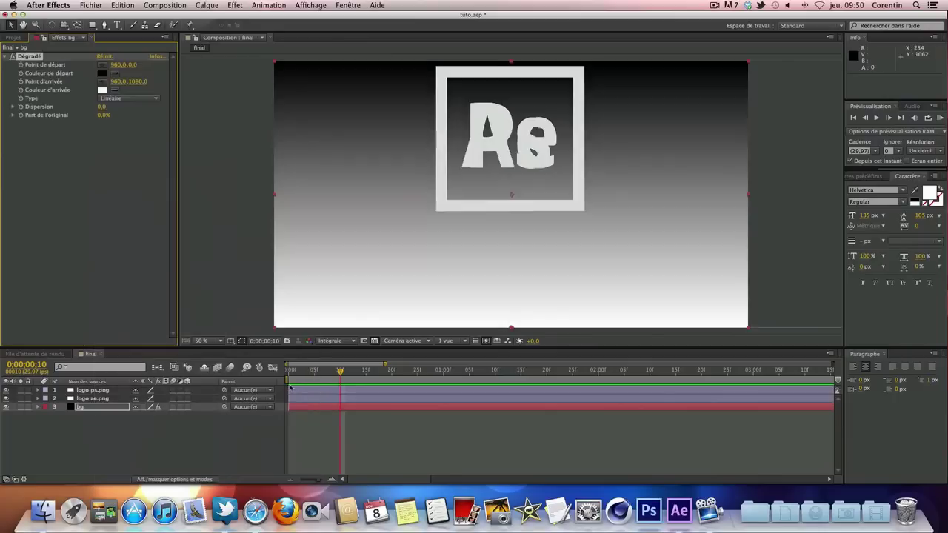
click(135, 101)
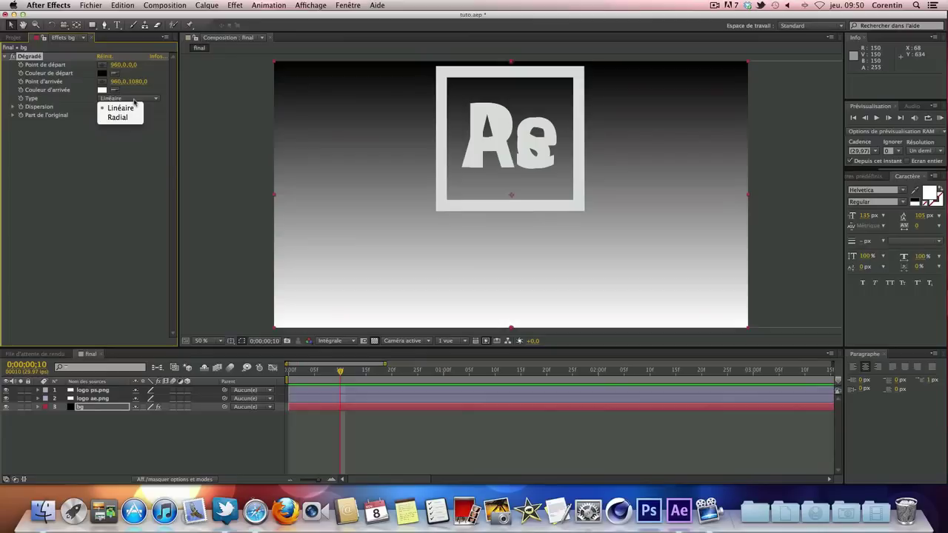
click(135, 117)
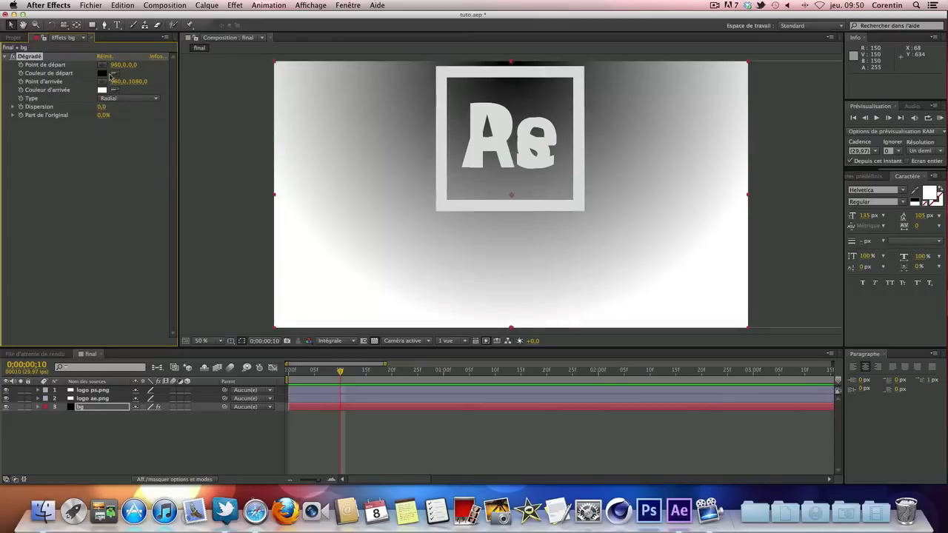
- Change the start colour of the bg layer's gradient to a dark blue
click(102, 73)
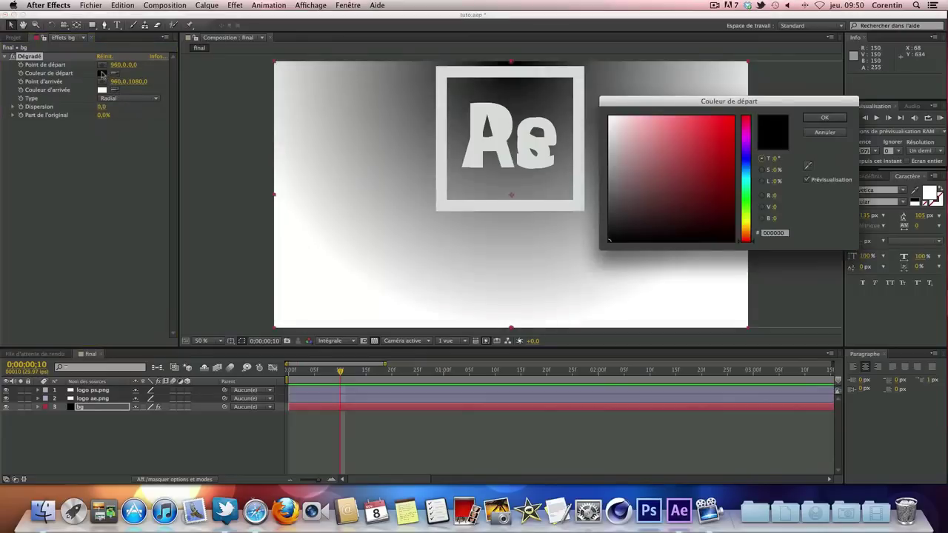
click(748, 161)
drag(715, 167, 707, 184)
click(824, 117)
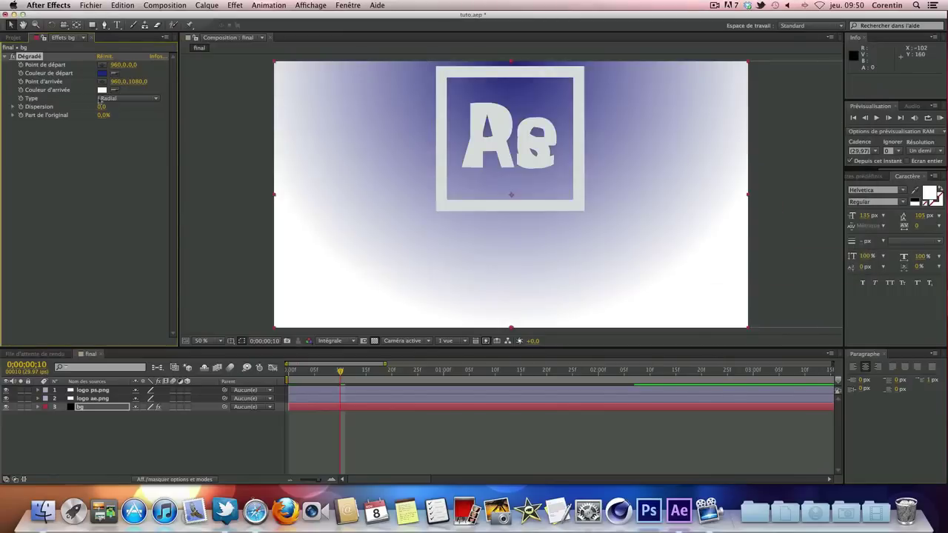
- Change the end colour of the bg layer's gradient to a darker navy blue and deselect the layer
click(101, 90)
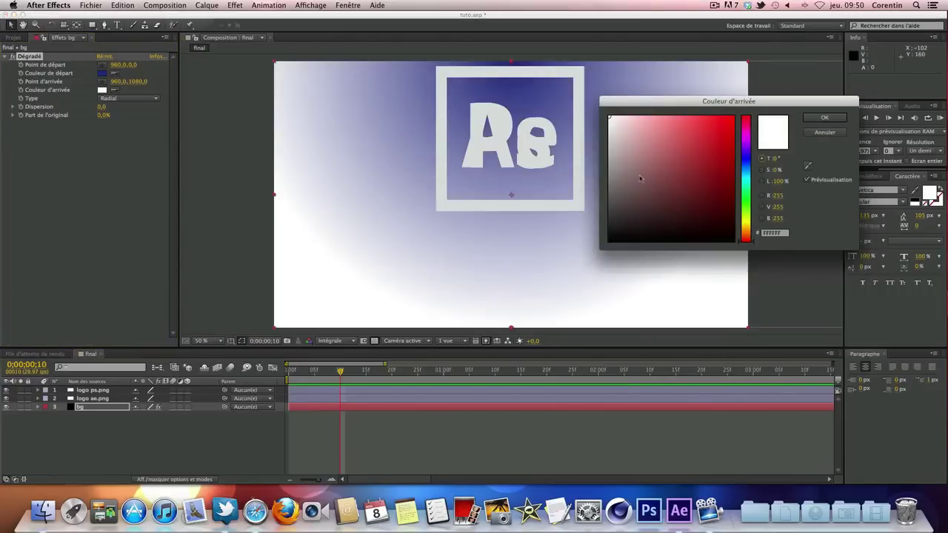
click(747, 163)
drag(709, 218, 717, 207)
click(822, 120)
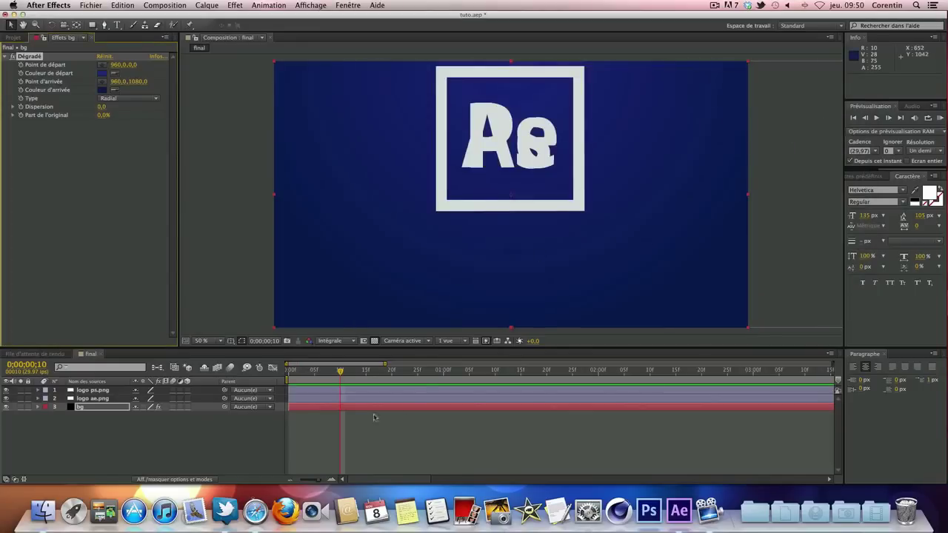
click(90, 441)
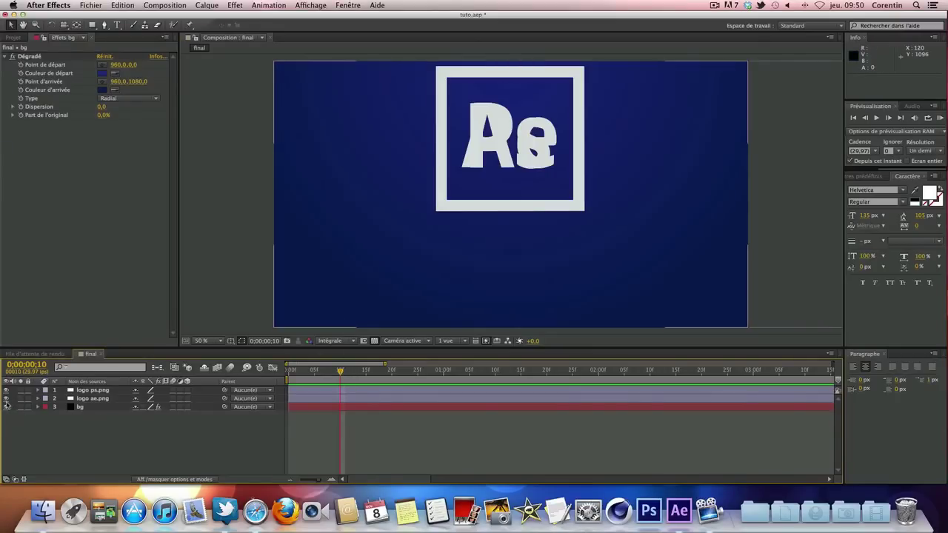
- Hide the logo ae.png layer and turn both logo layers into 3D layers
click(6, 398)
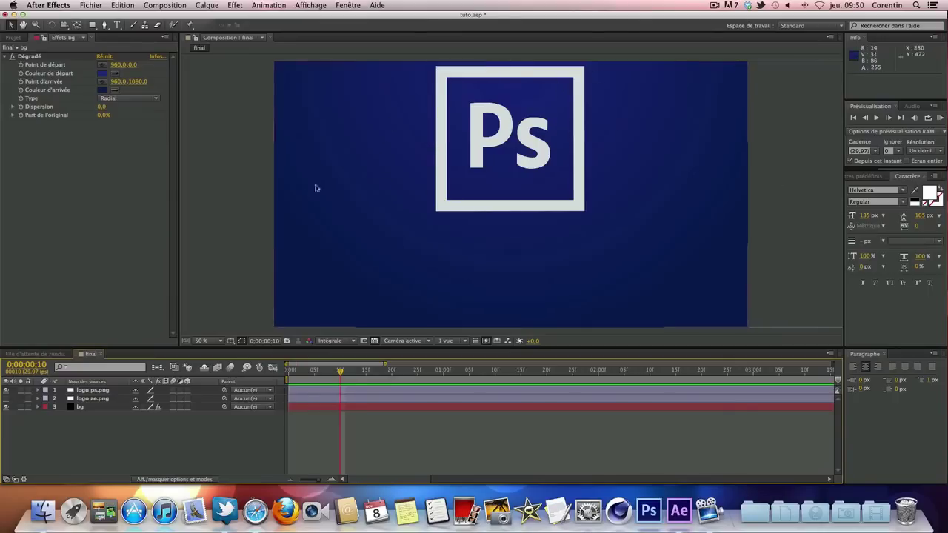
click(187, 399)
click(188, 391)
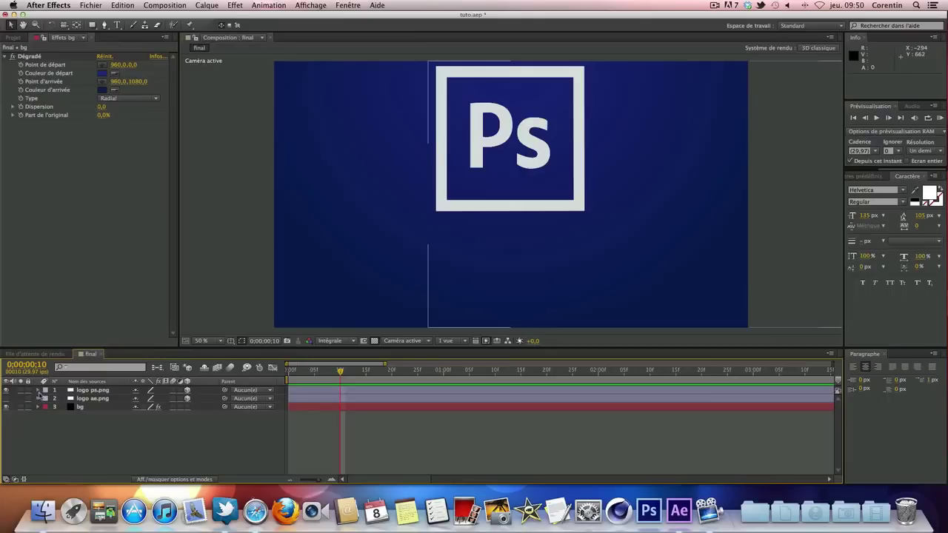
- Reveal the rotation properties of the logo ps.png layer and add a Rotation Y keyframe of 0° at frame 10
click(38, 390)
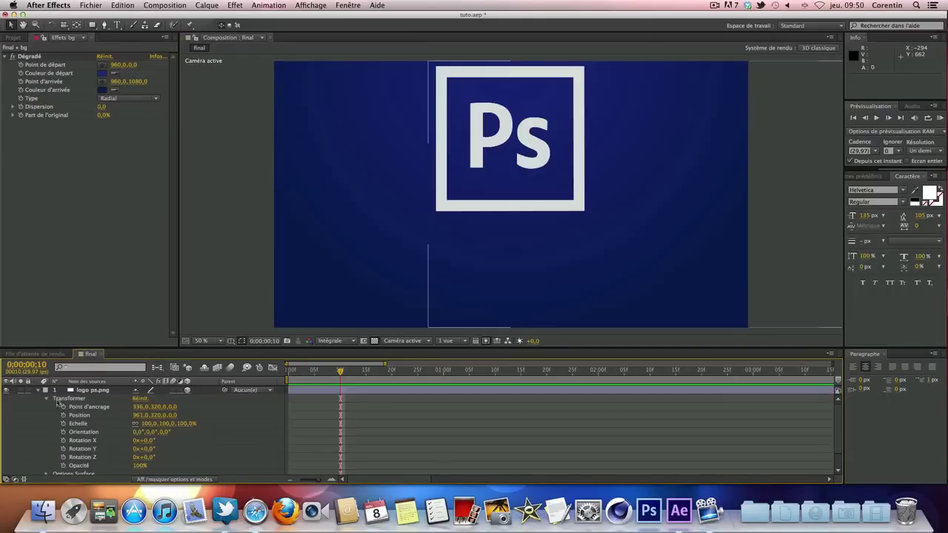
scroll(117, 460, down, 2)
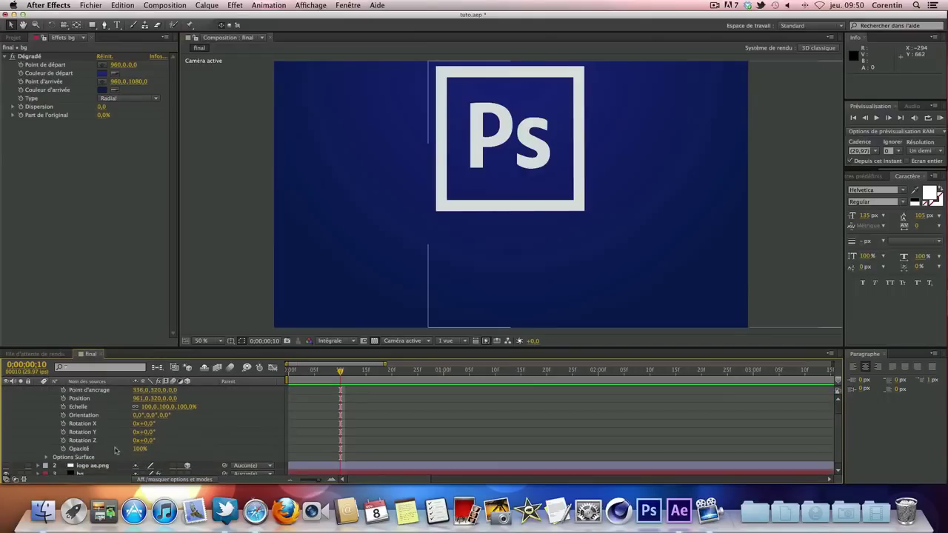
scroll(135, 431, up, 2)
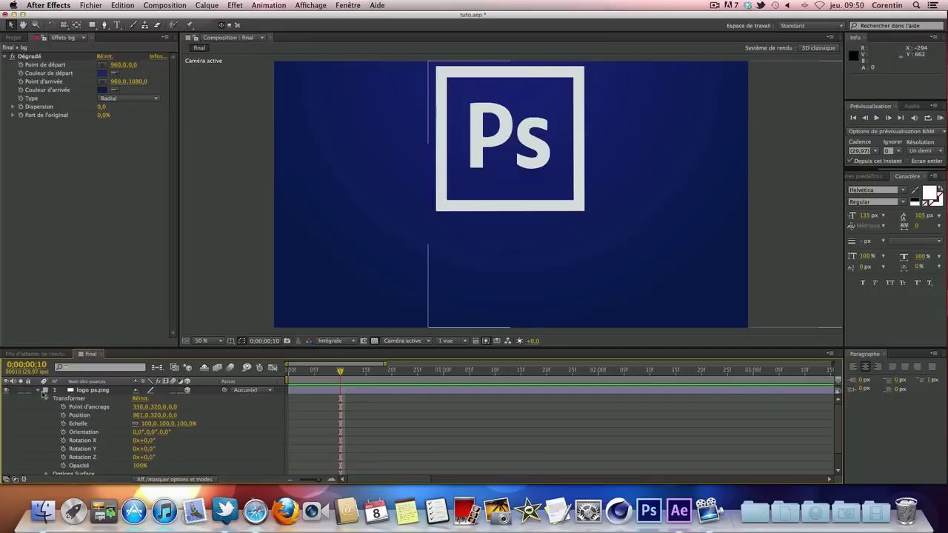
click(39, 391)
click(84, 393)
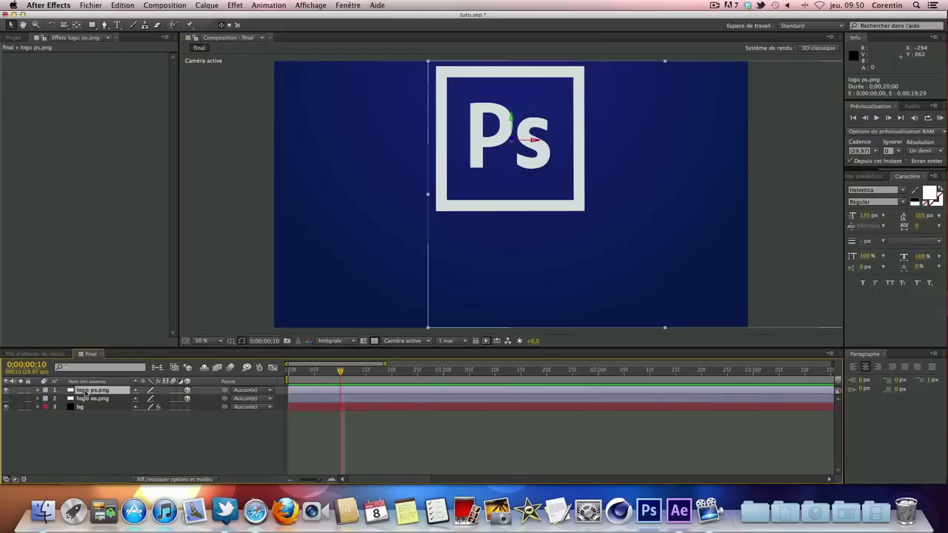
key(r)
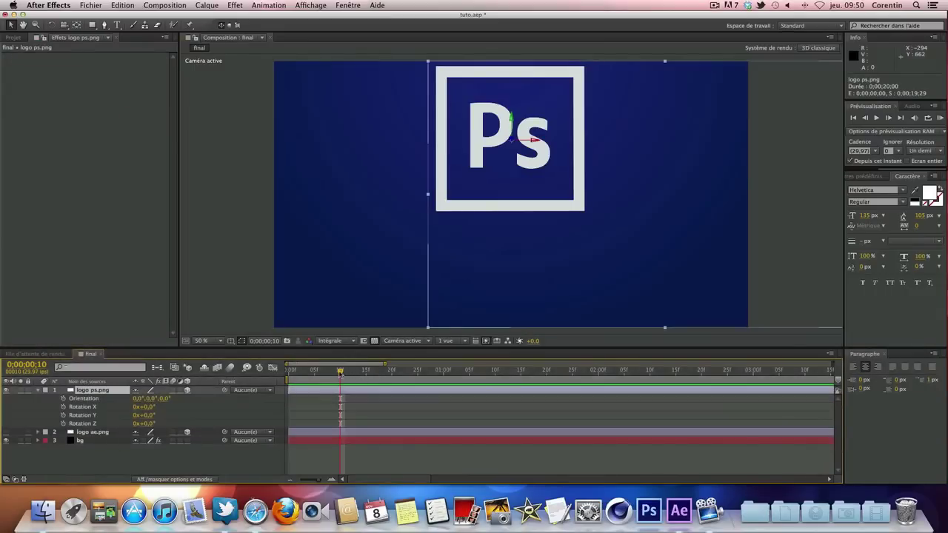
click(63, 415)
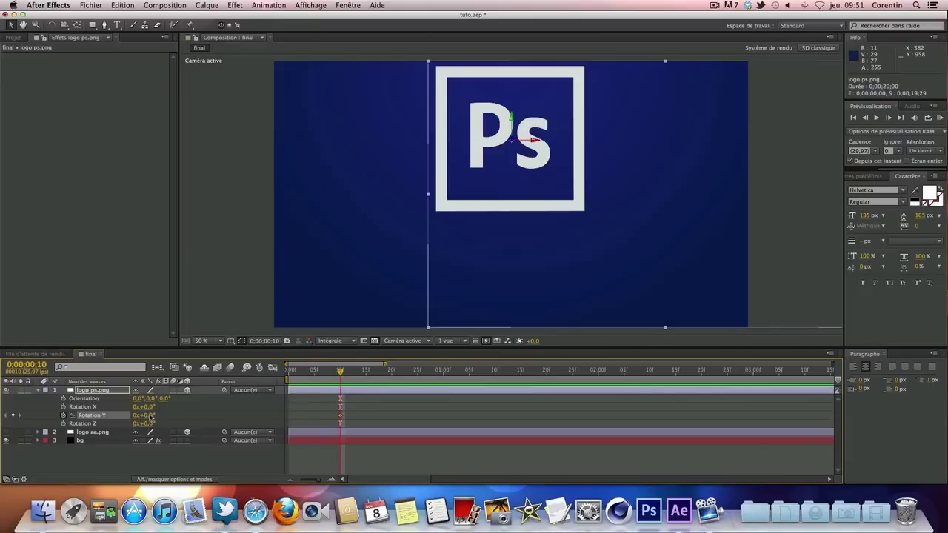
- Add a Rotation Y keyframe of 90° at frame 20 on the logo ps.png layer
mouse_move(145, 416)
mouse_down()
mouse_move(159, 415)
mouse_move(147, 416)
mouse_up()
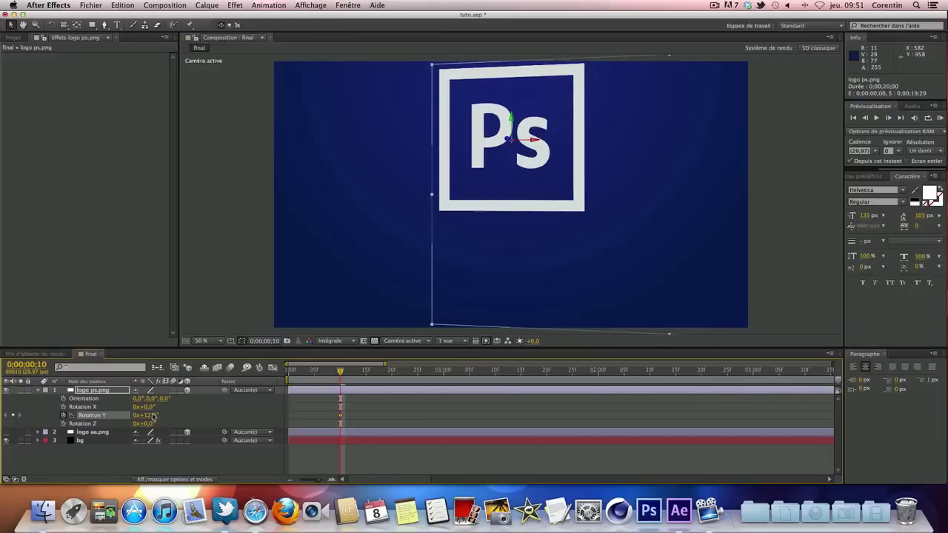
key(super+z)
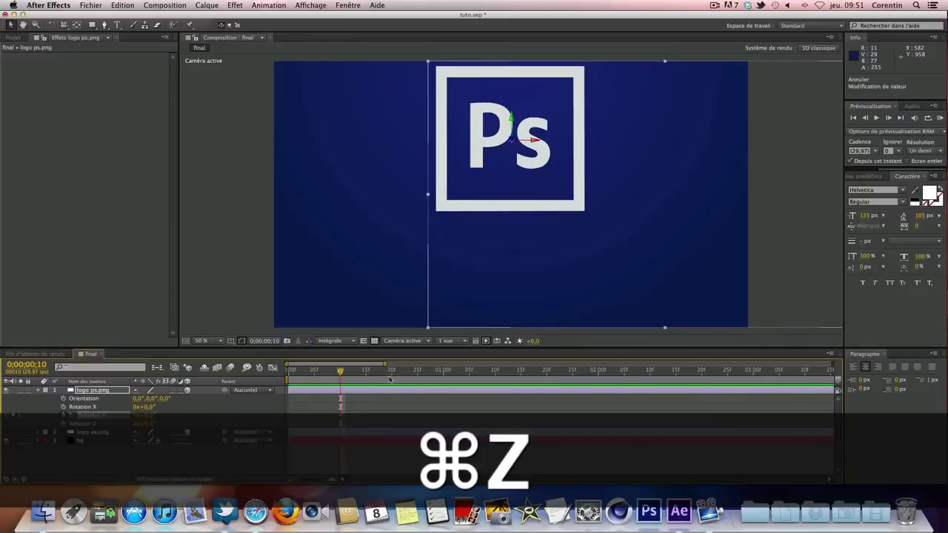
click(392, 374)
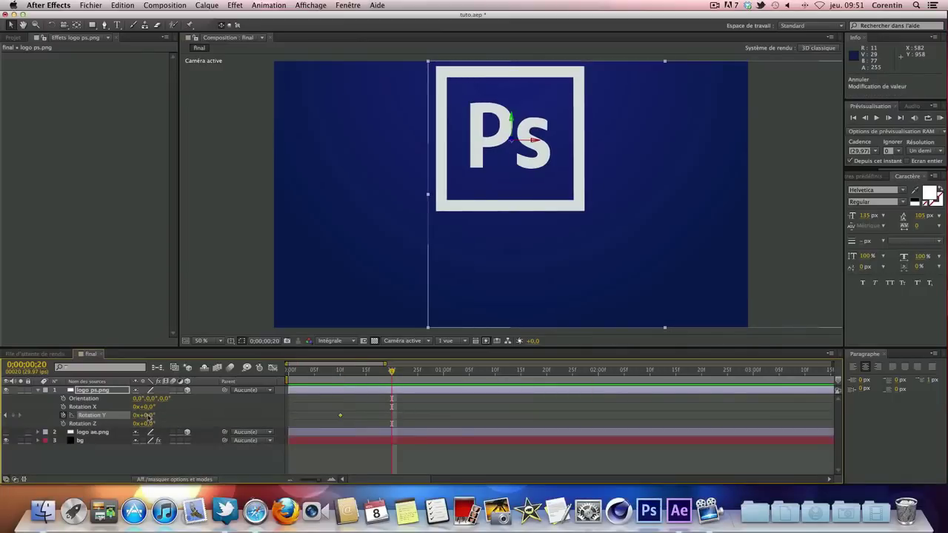
click(148, 417)
text(90)
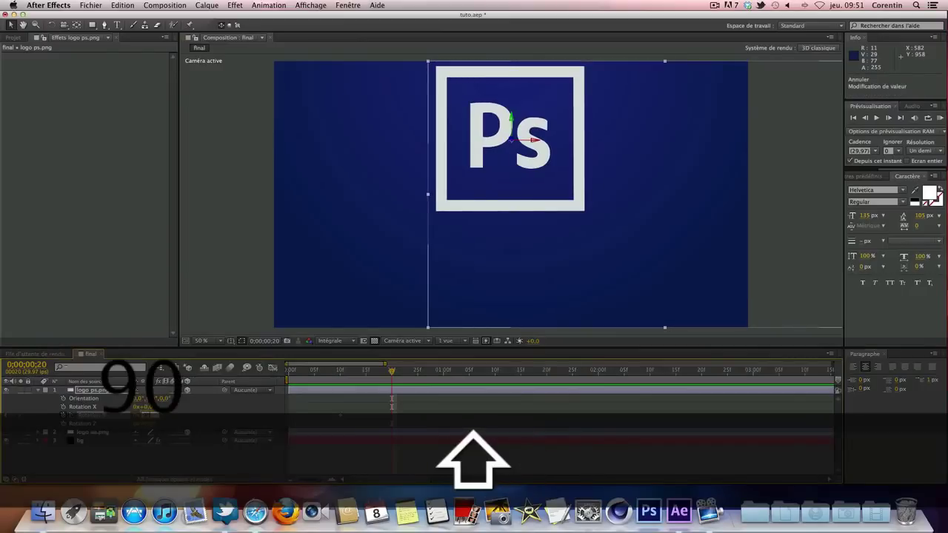
key(Return)
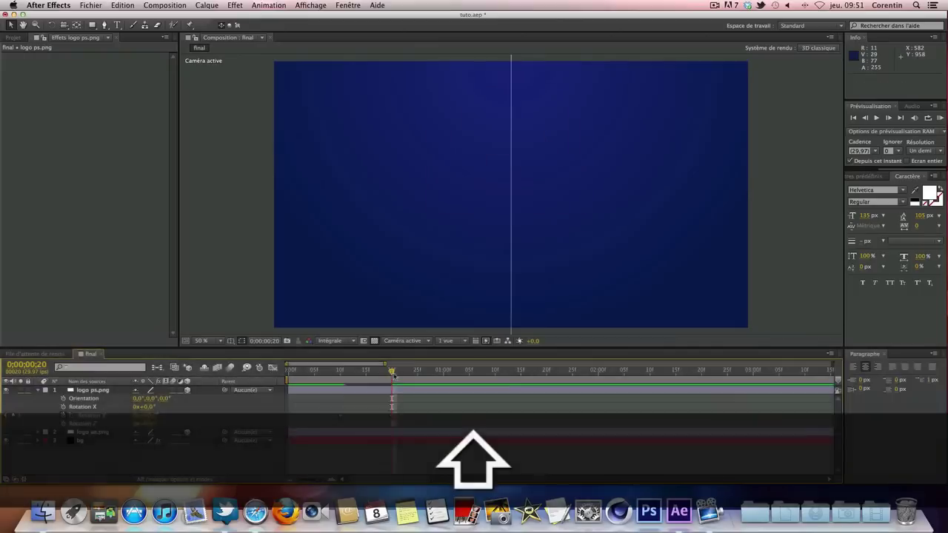
mouse_move(392, 371)
mouse_down()
mouse_move(372, 373)
mouse_move(392, 374)
mouse_up()
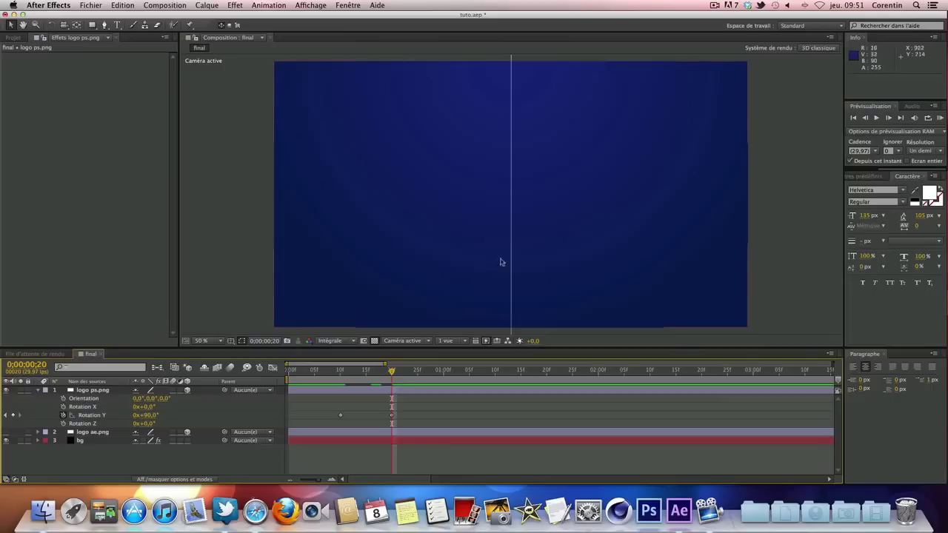
- Keyframe the logo ps.png layer's opacity at 100% on frame 20 and 0% on frame 21
click(39, 391)
click(39, 391)
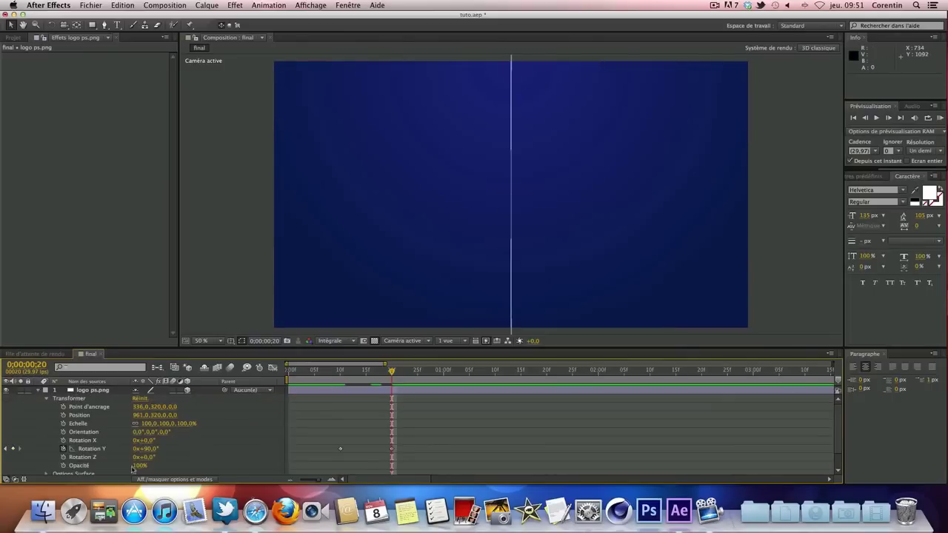
click(63, 465)
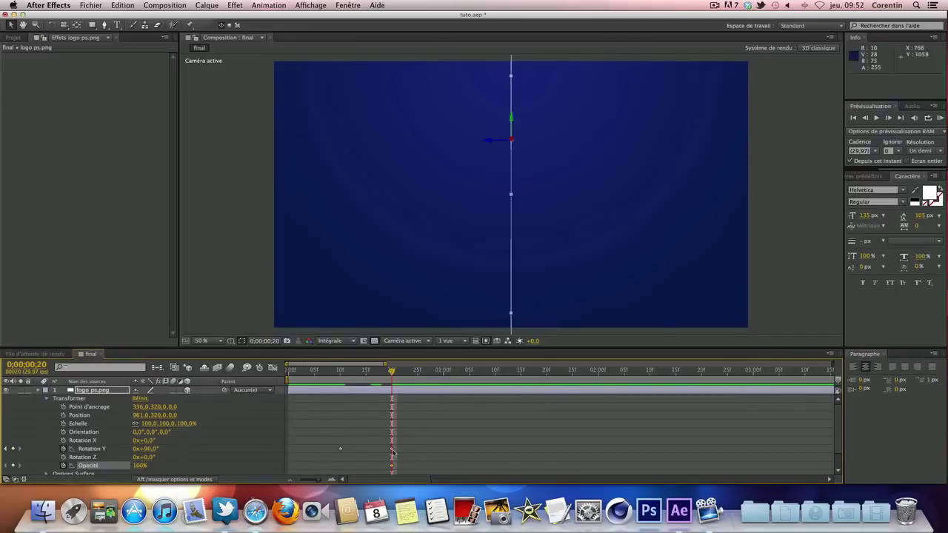
click(891, 120)
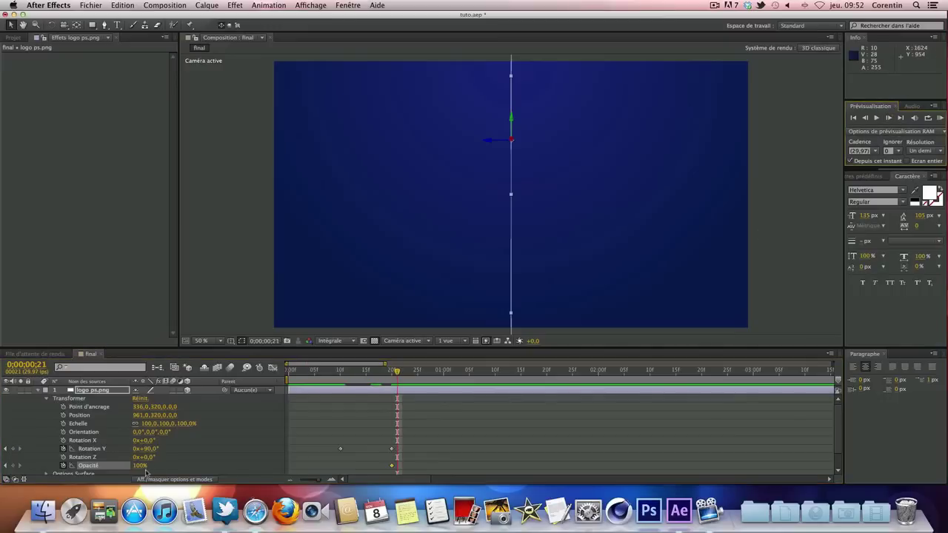
drag(137, 467, 98, 471)
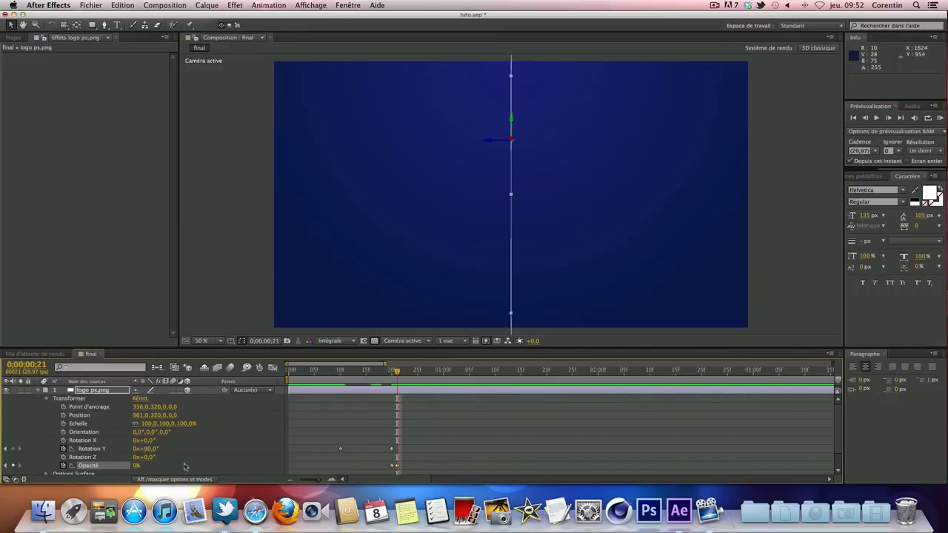
- Place the current time at frame 20, hide the logo ps.png layer and show the logo ae.png layer
drag(398, 373, 342, 371)
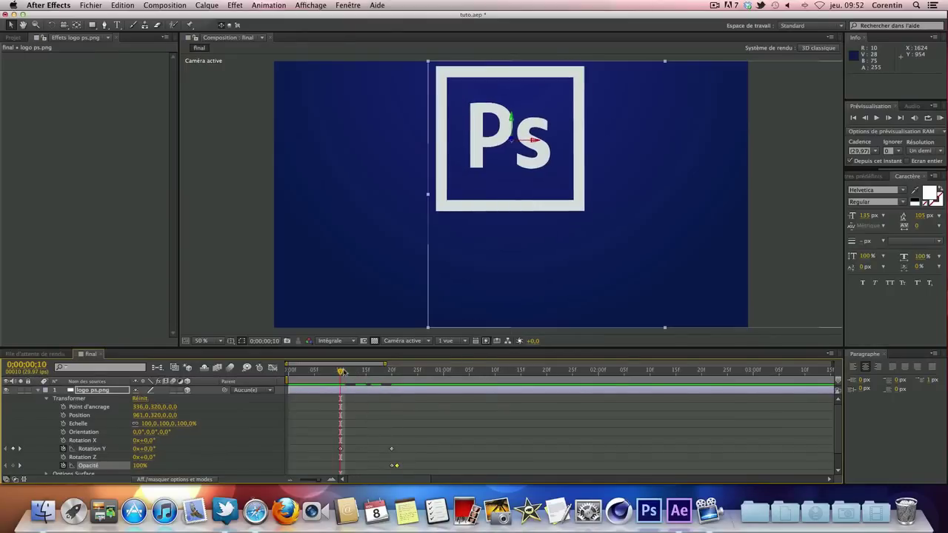
click(38, 391)
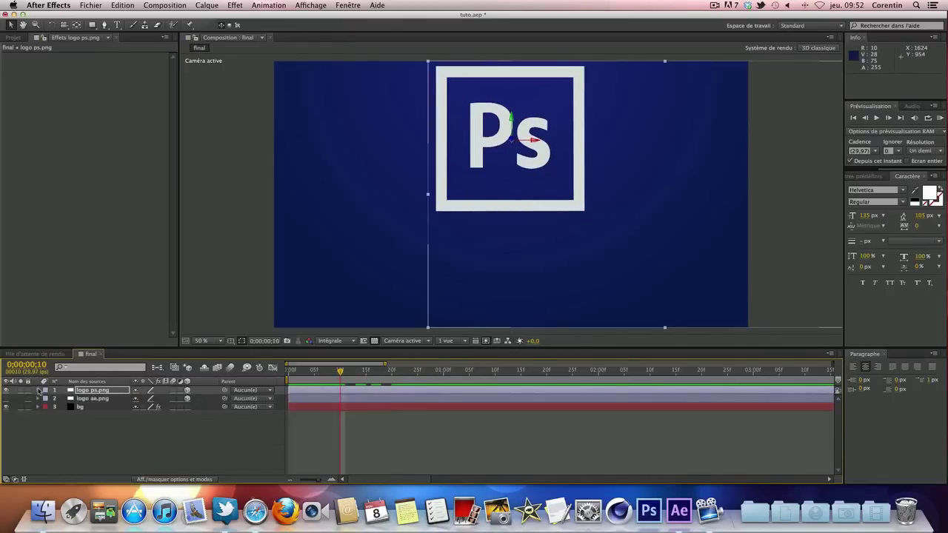
click(38, 391)
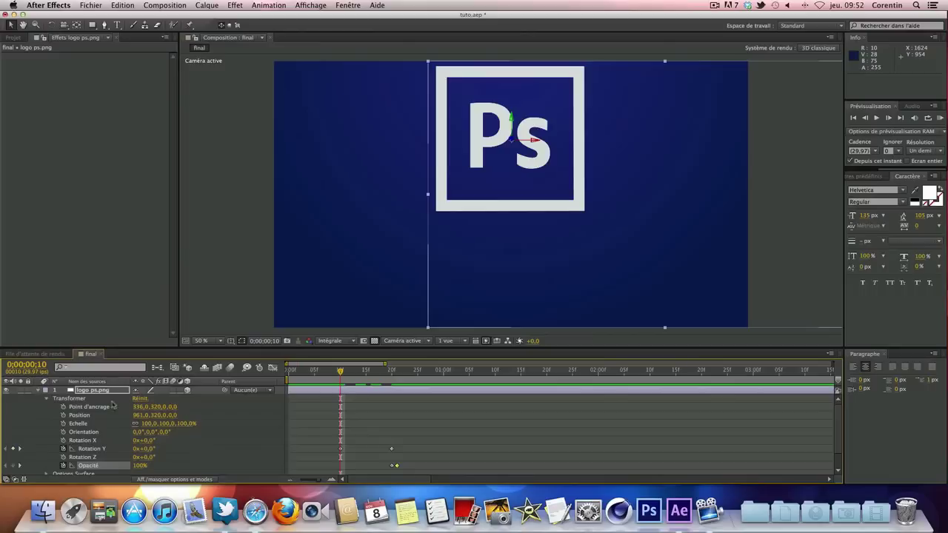
click(392, 370)
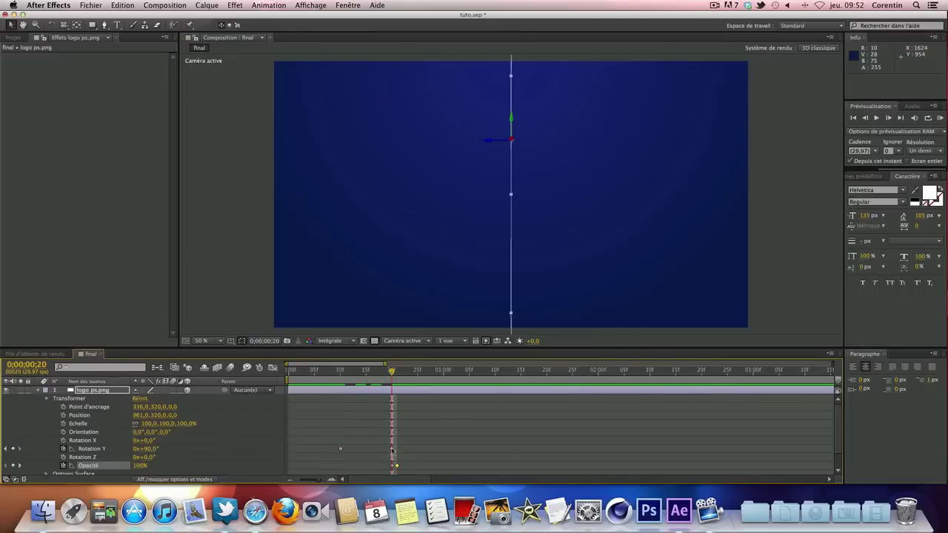
click(39, 390)
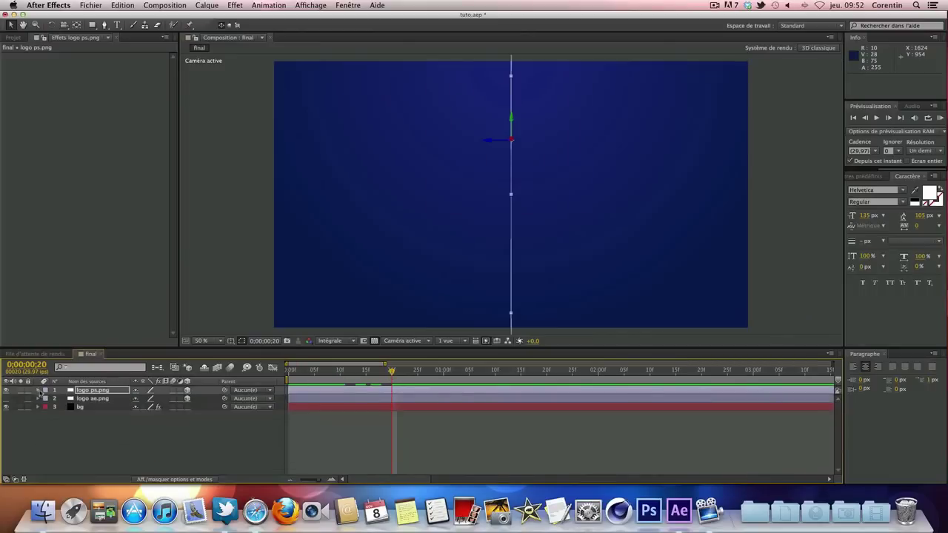
click(6, 390)
click(7, 398)
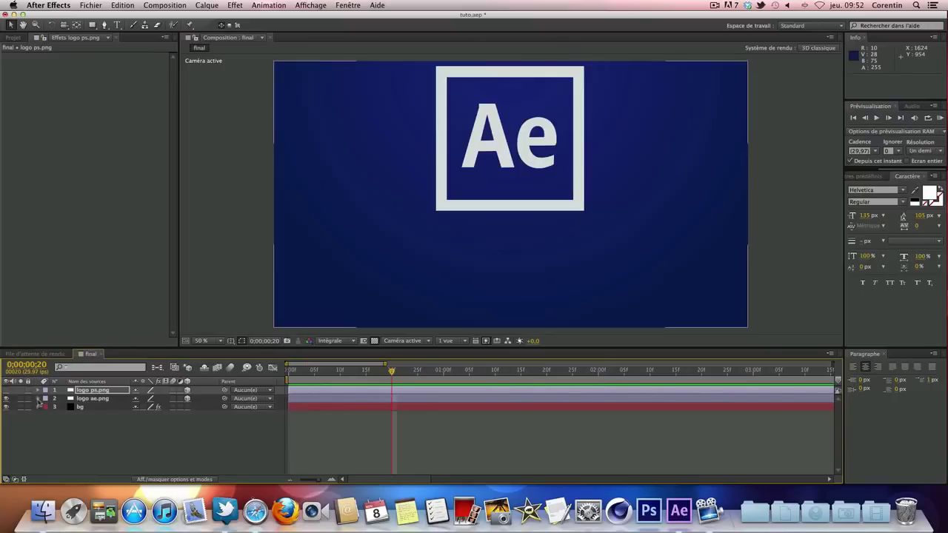
- Set the logo ae.png layer's Rotation Y to -90° and keyframe it at frame 20
click(39, 399)
click(39, 390)
click(86, 401)
key(r)
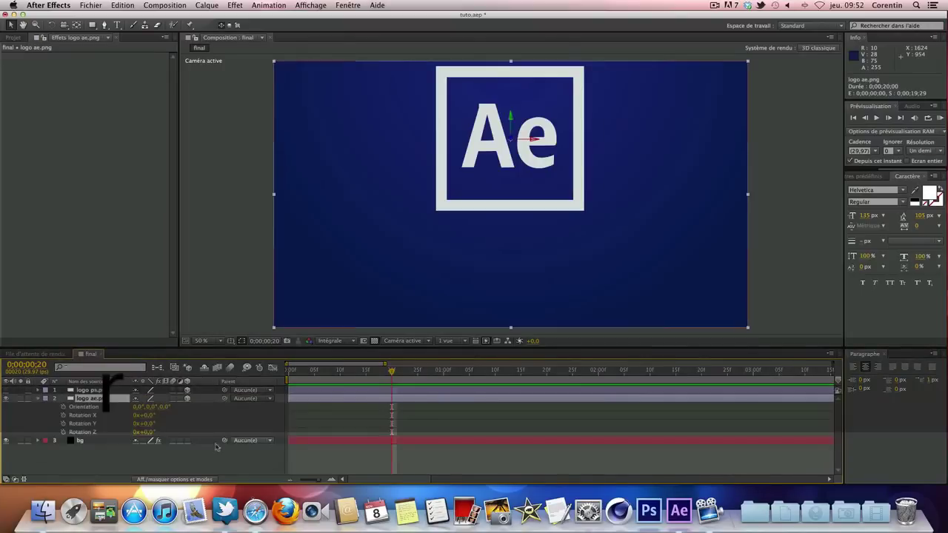
click(148, 424)
key(shift)
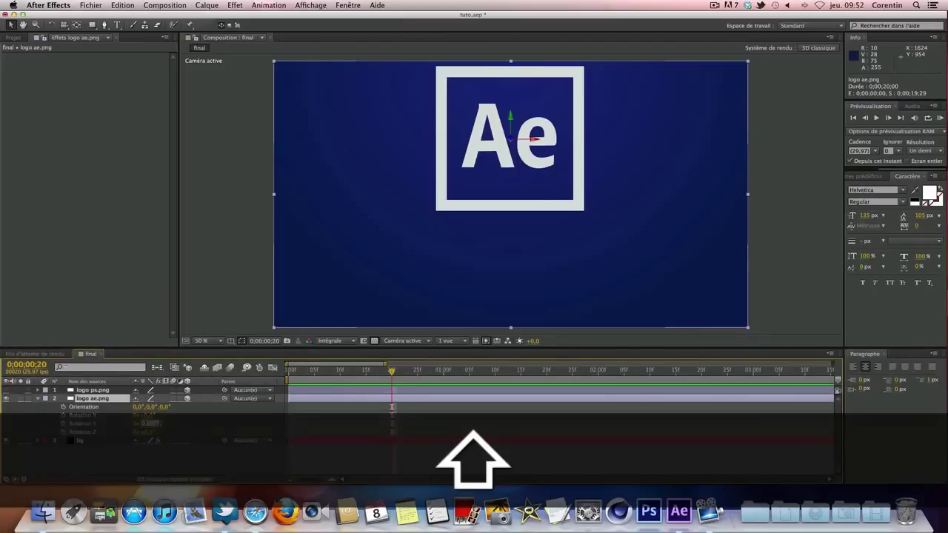
text(90)
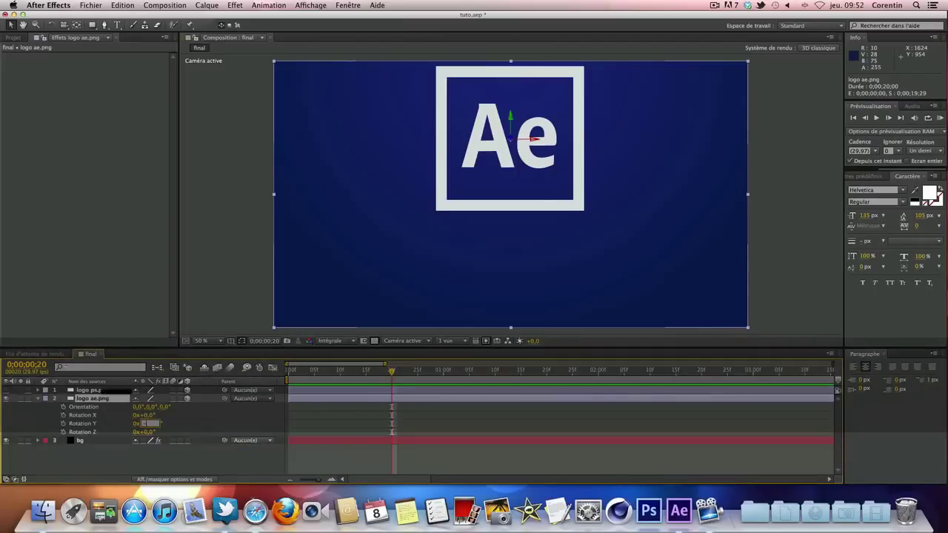
key(shift)
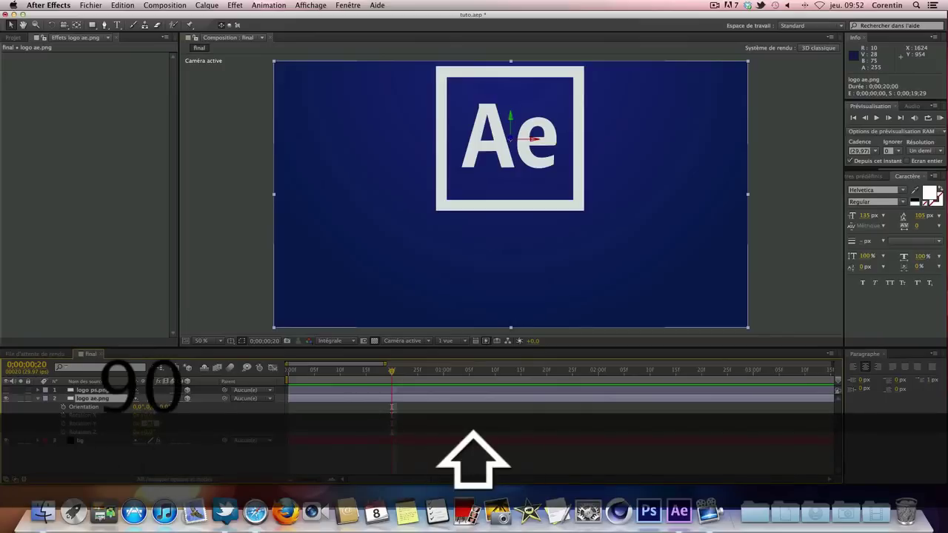
click(400, 459)
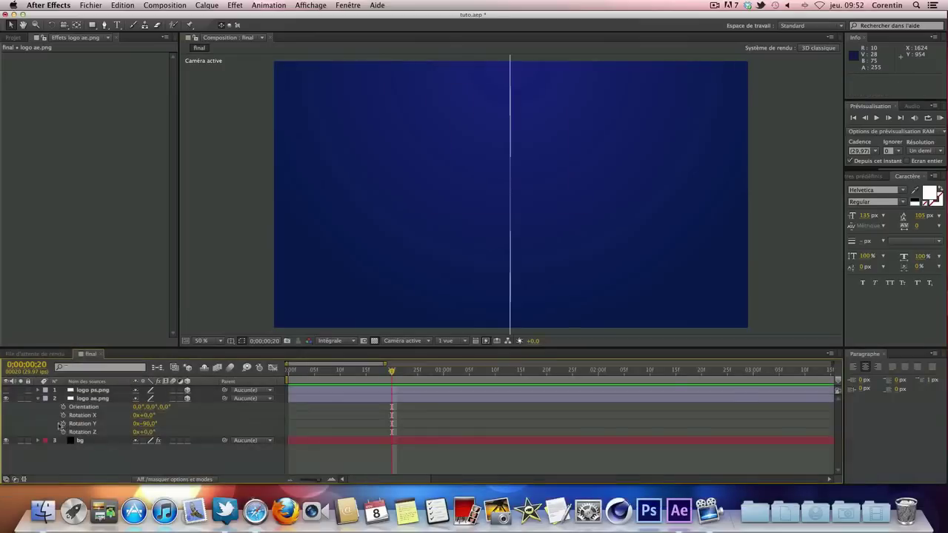
click(63, 424)
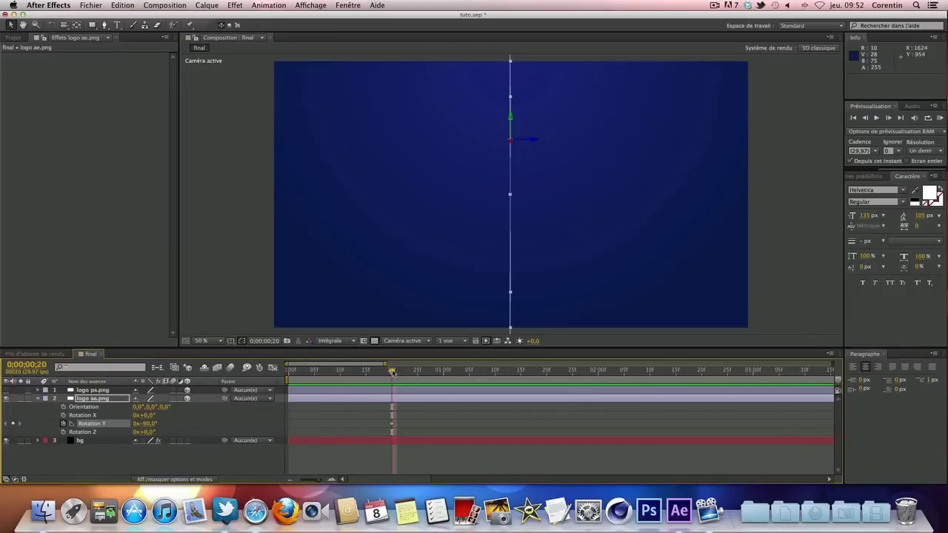
- Add a Rotation Y keyframe of 0° at 0;00;01;00 on the logo ae.png layer
drag(394, 371, 444, 371)
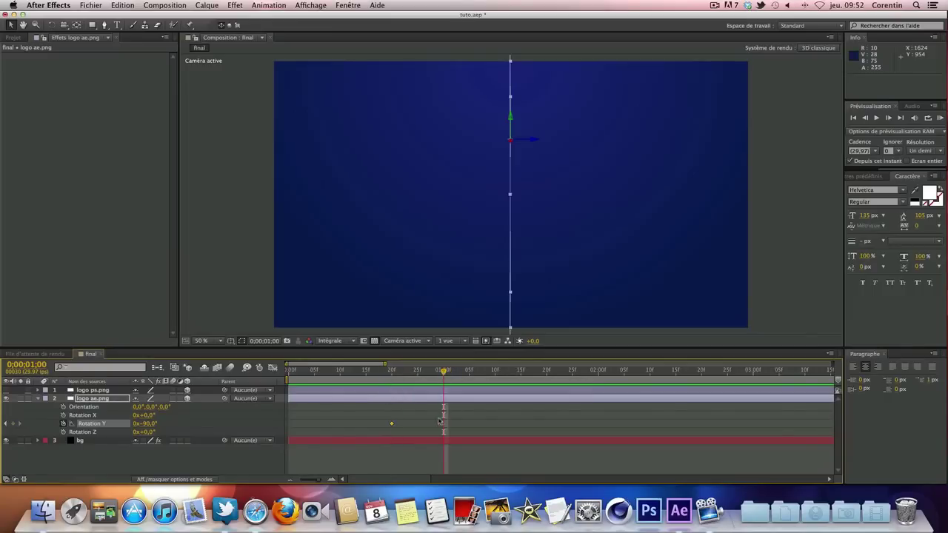
click(149, 424)
text(0)
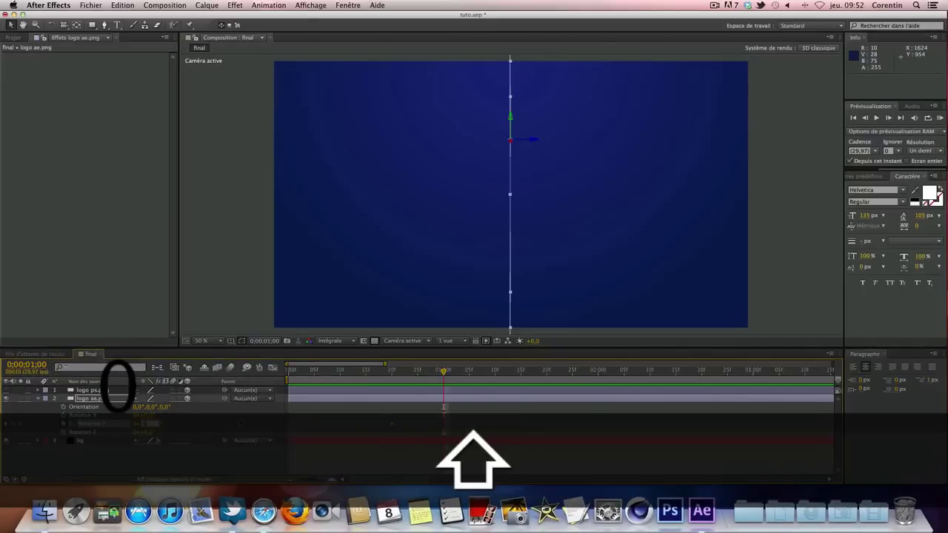
key(Return)
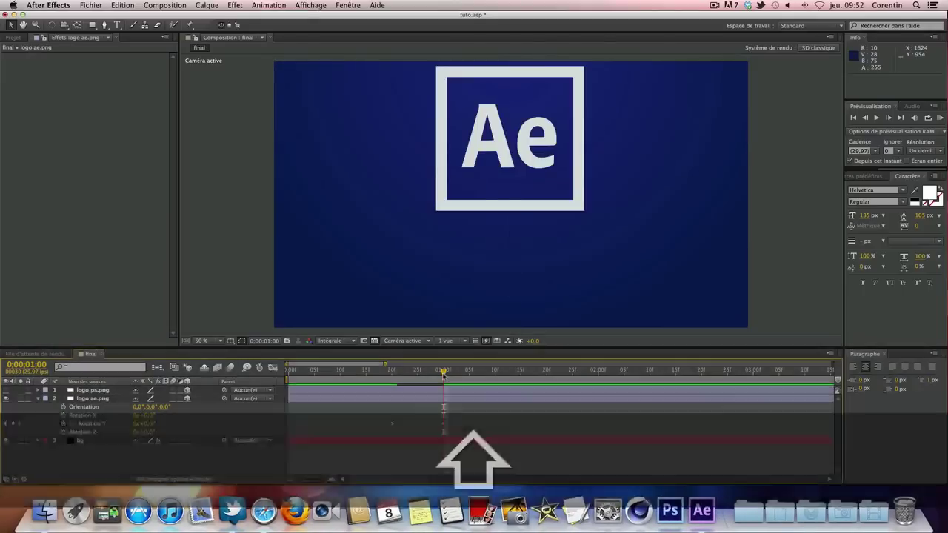
- Return to frame 20 and add an opacity keyframe of 100% on the logo ae.png layer
click(427, 373)
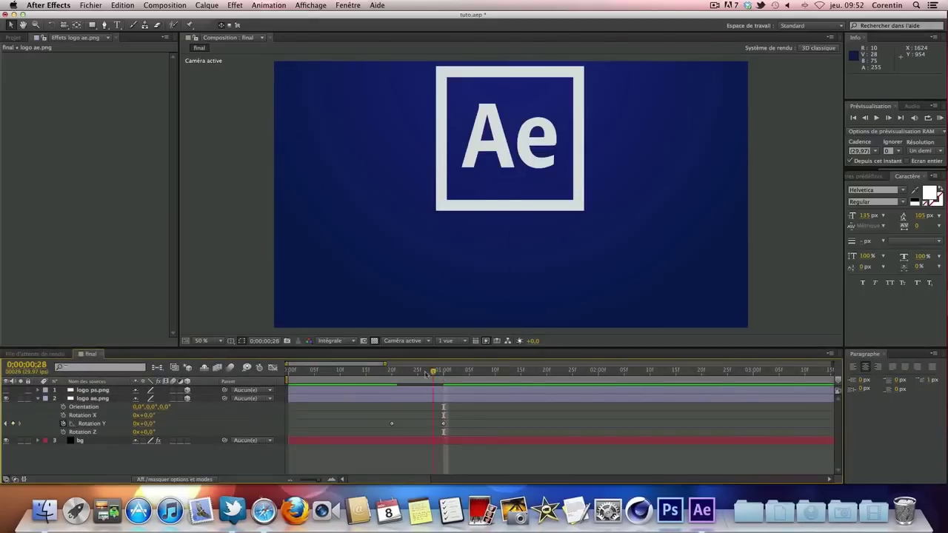
drag(426, 372, 391, 374)
drag(145, 424, 157, 419)
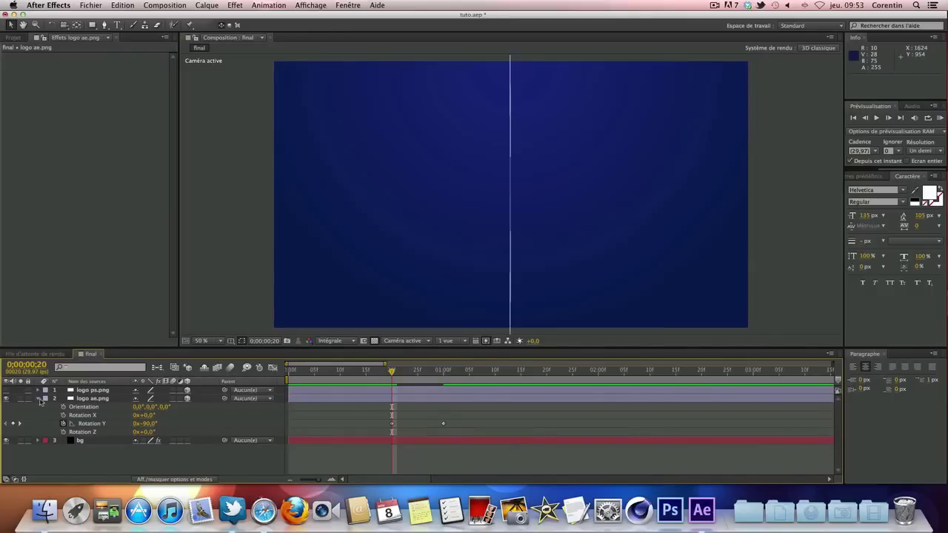
click(41, 398)
click(41, 398)
scroll(114, 462, down, 2)
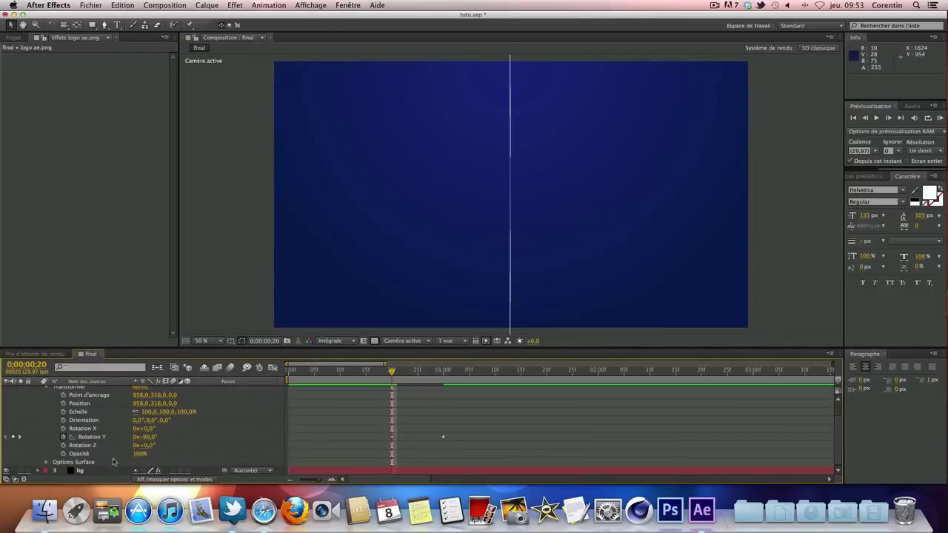
click(69, 453)
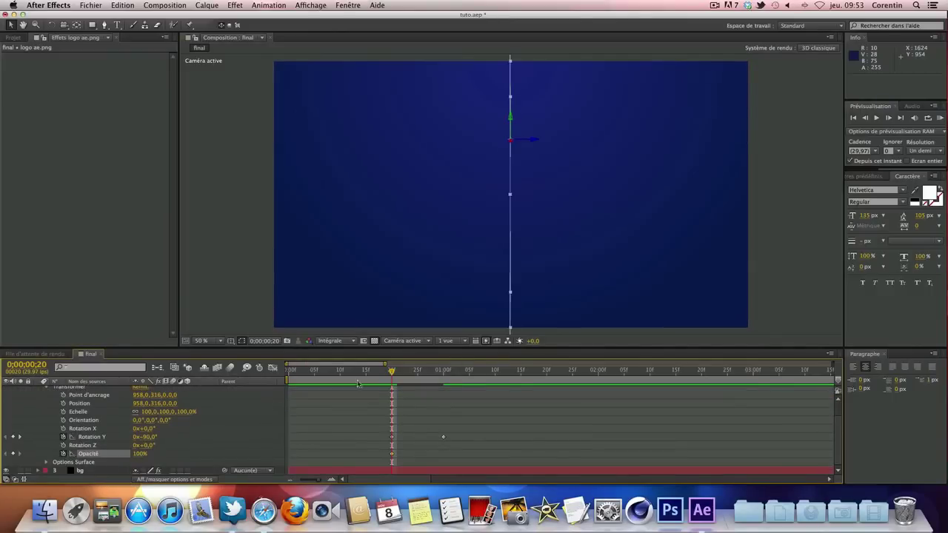
- Step back one frame to frame 19 and keyframe the logo ae.png layer's opacity at 0%
click(866, 118)
drag(145, 455, 43, 457)
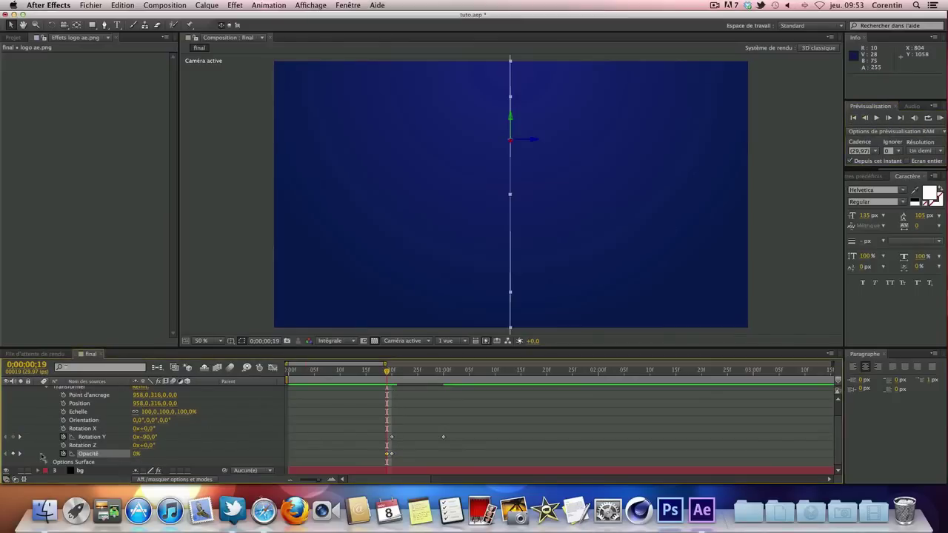
click(163, 457)
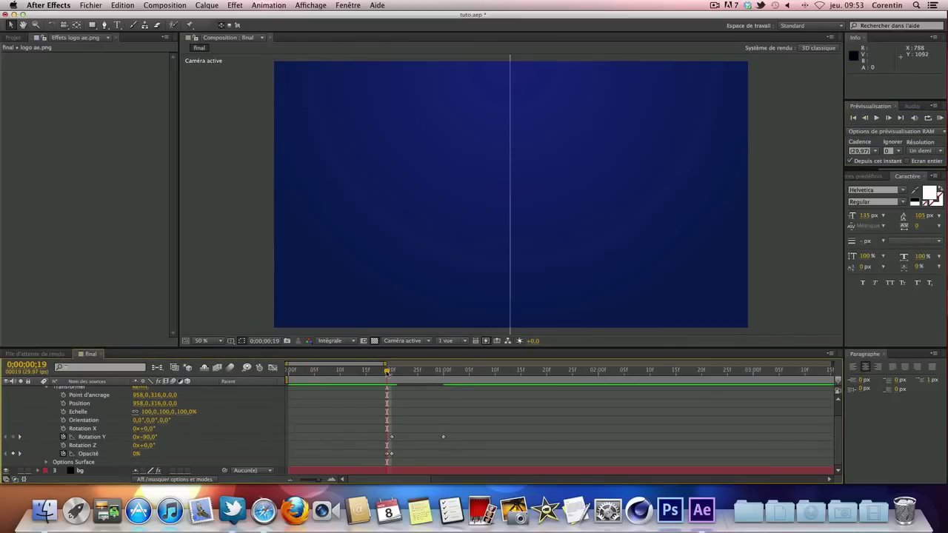
- Preview the After Effects logo's flip from frame 3, then show the logo ps.png layer again with the logo ae.png properties collapsed
drag(386, 371, 303, 370)
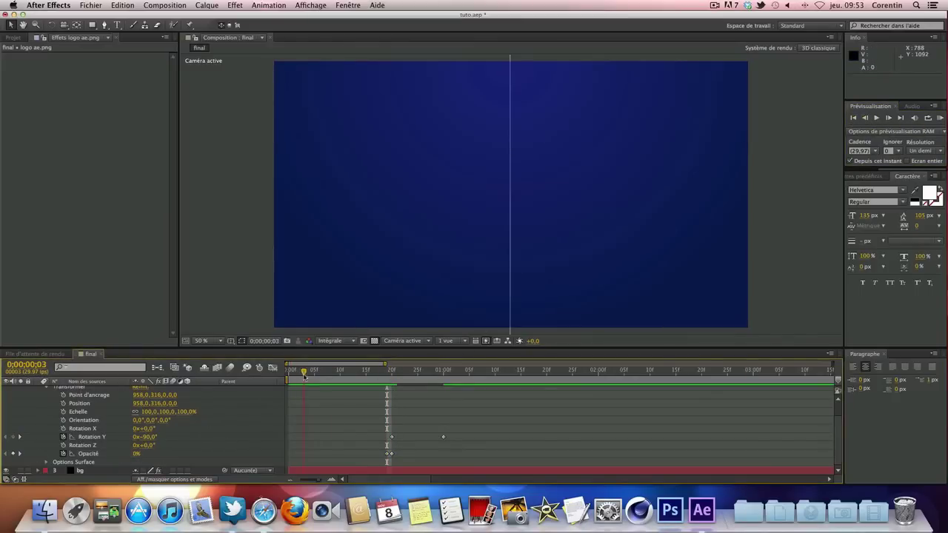
click(877, 118)
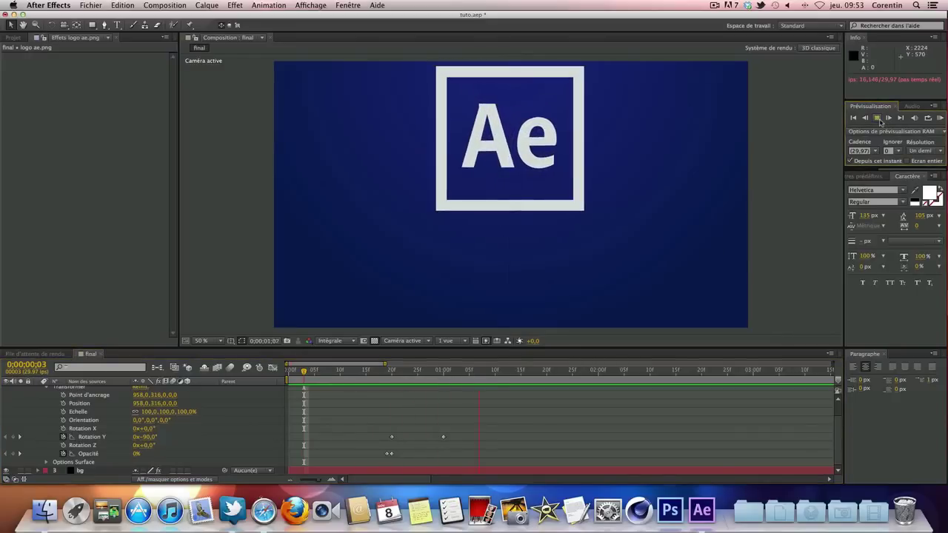
scroll(45, 429, up, 2)
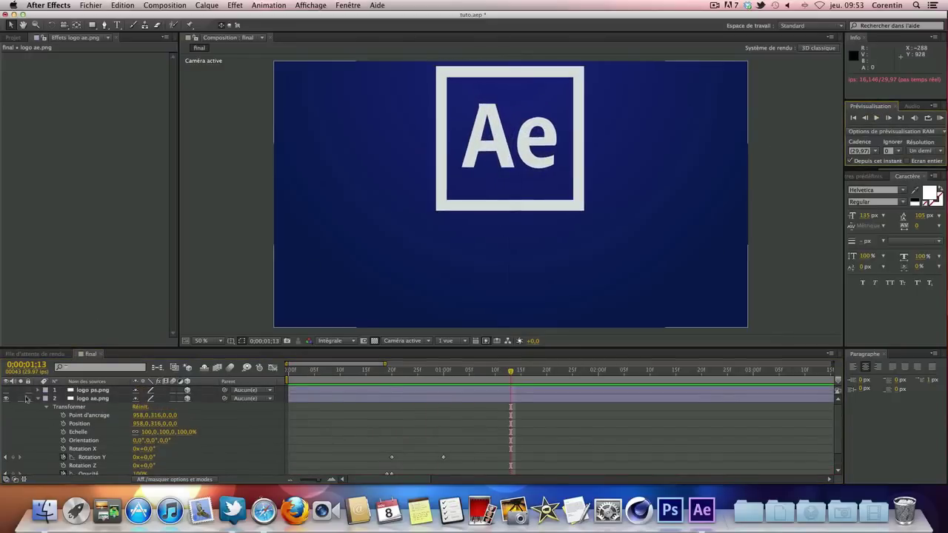
click(38, 400)
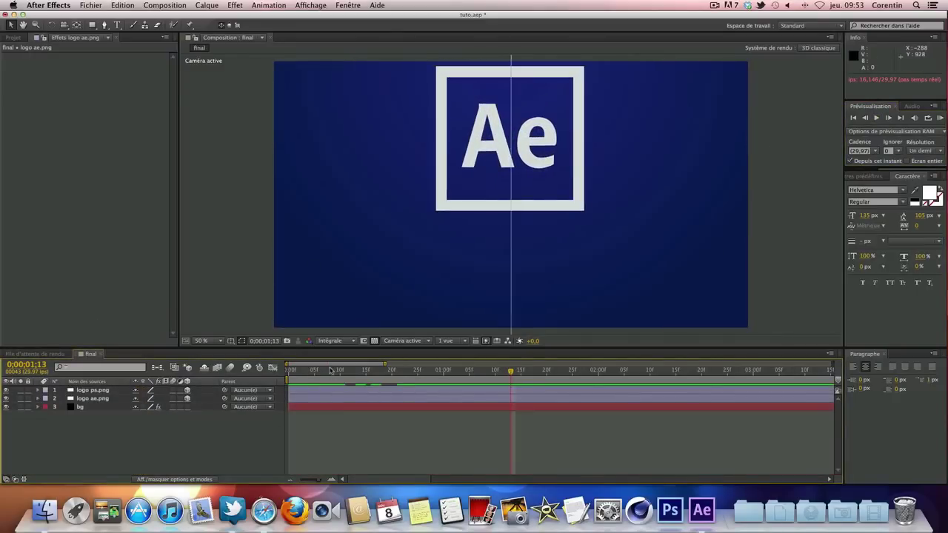
- Play the combined Photoshop-to-After Effects logo flip twice from around frame 9 to check the transition
key(space)
click(889, 118)
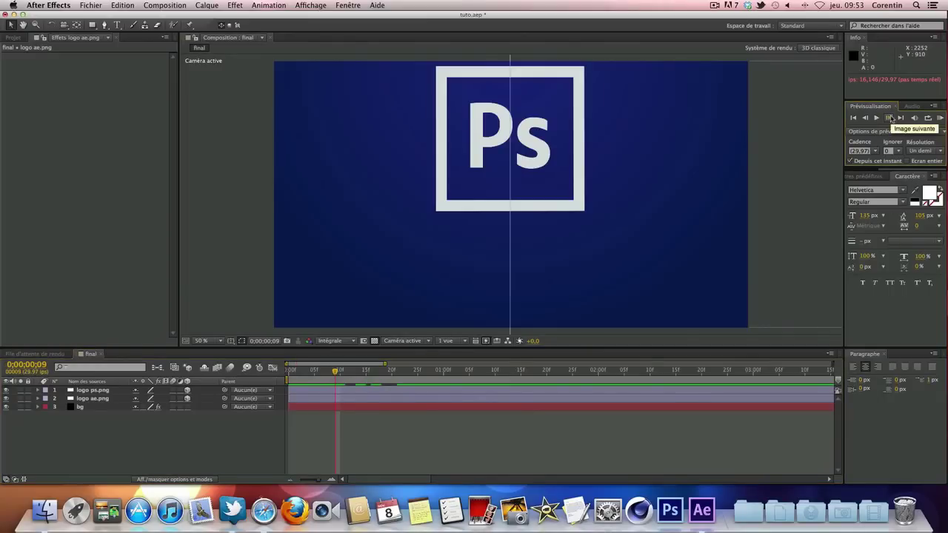
click(889, 118)
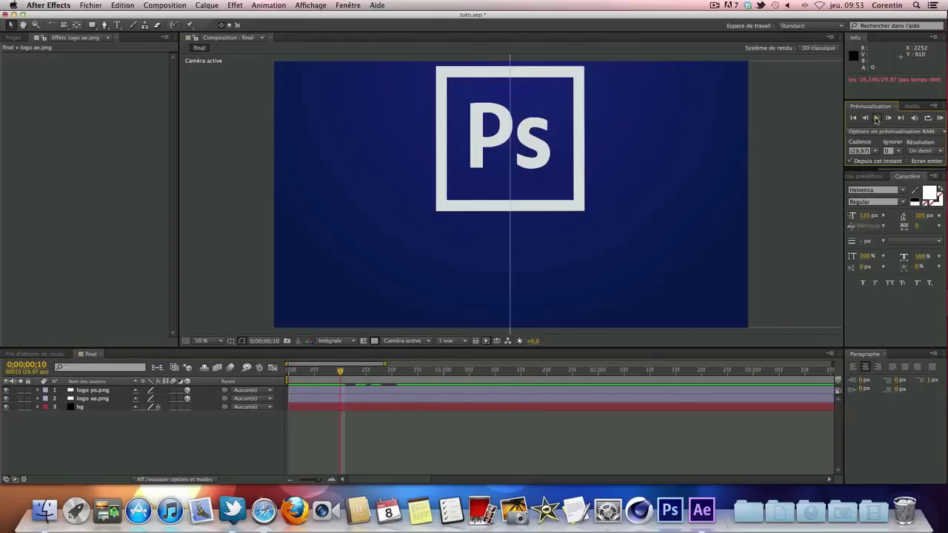
click(877, 119)
key(space)
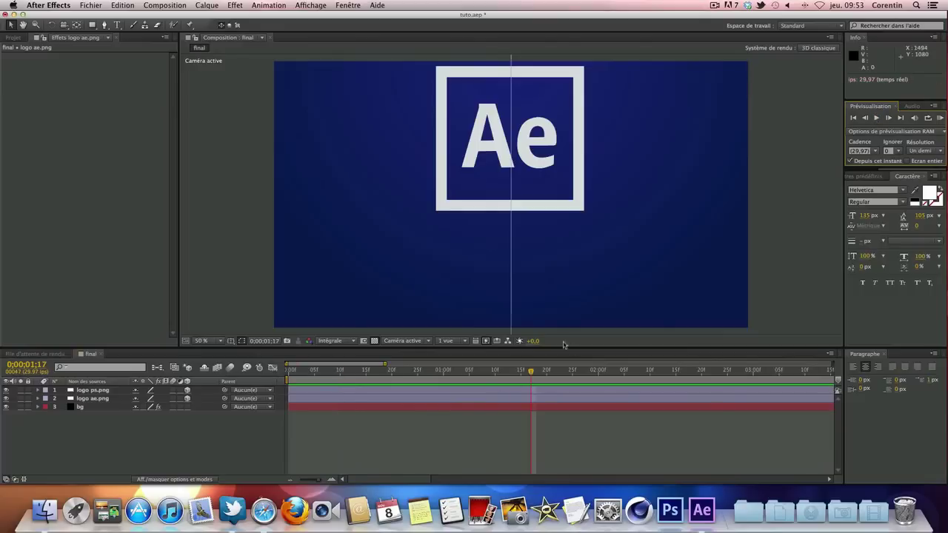
click(335, 371)
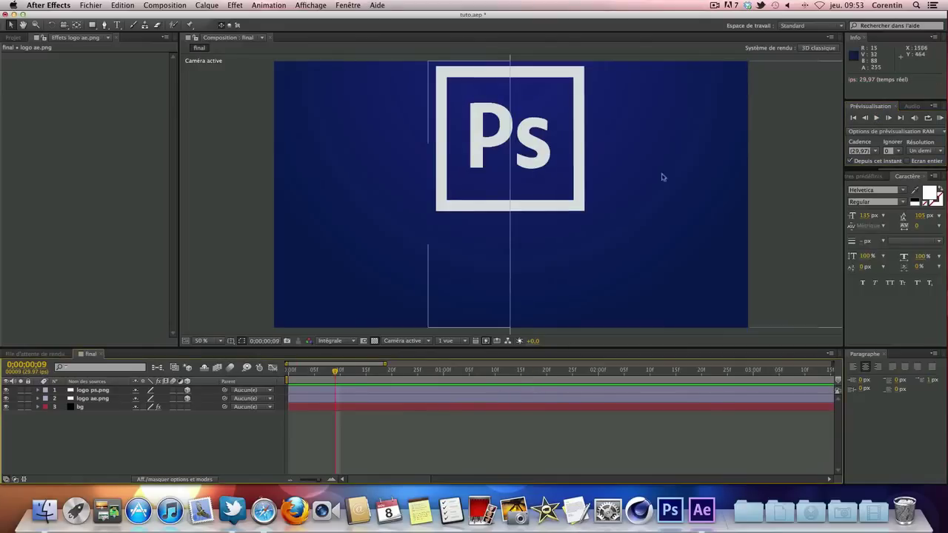
click(877, 118)
key(space)
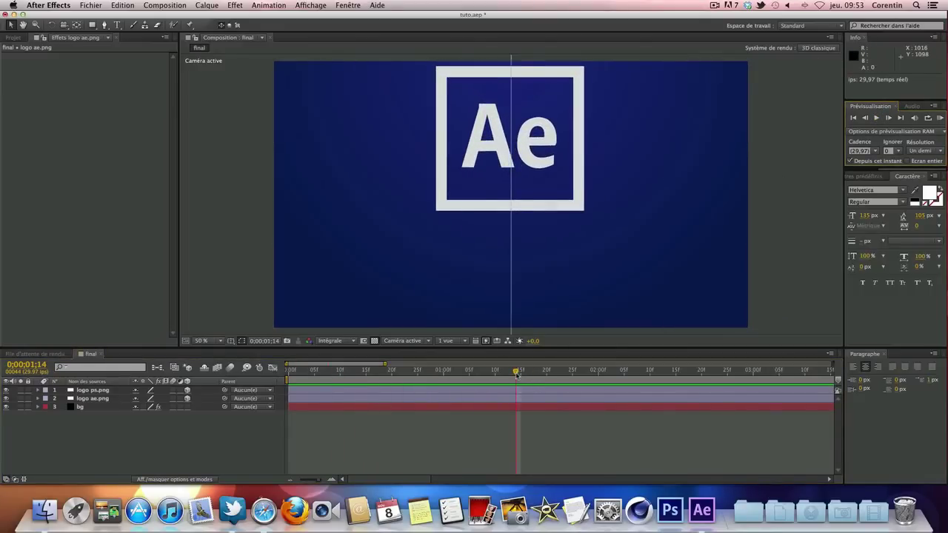
drag(516, 373, 491, 373)
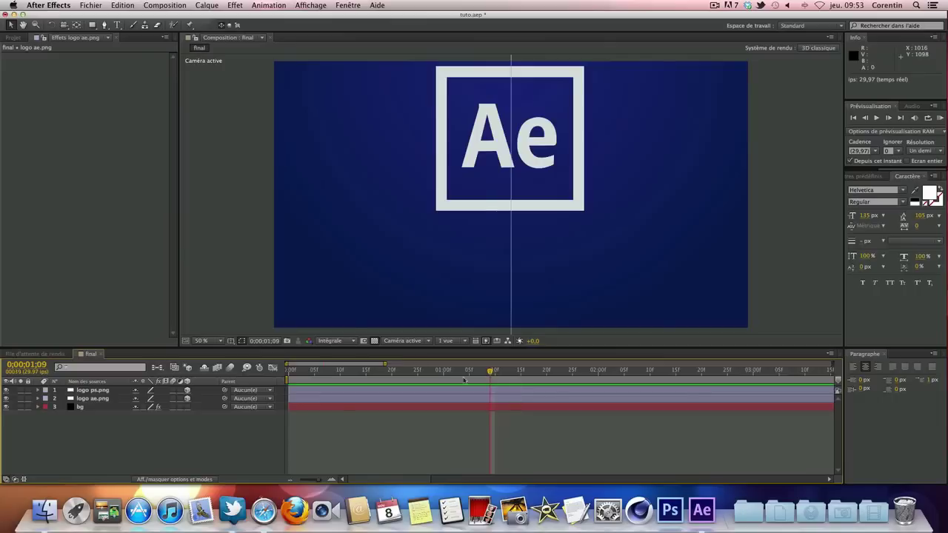
- Reveal the keyframes of both logo layers and apply Easy Ease (Lissage de vitesse) to all their Rotation Y and Opacity keyframes
click(95, 401)
shift+click(97, 391)
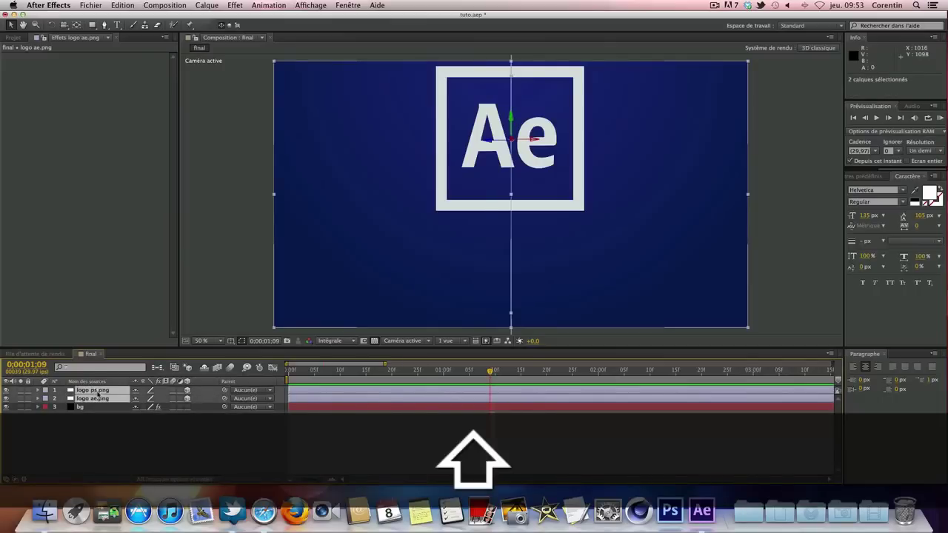
key(u)
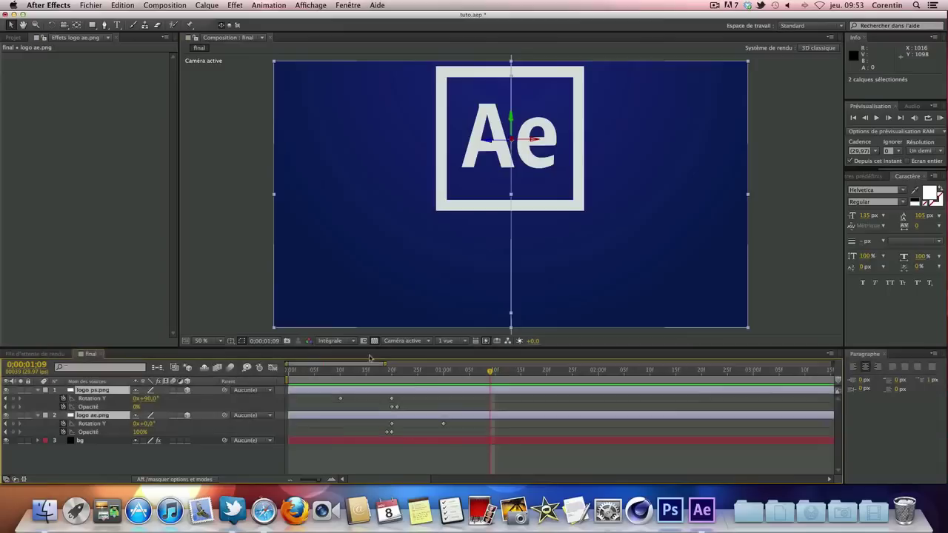
click(393, 372)
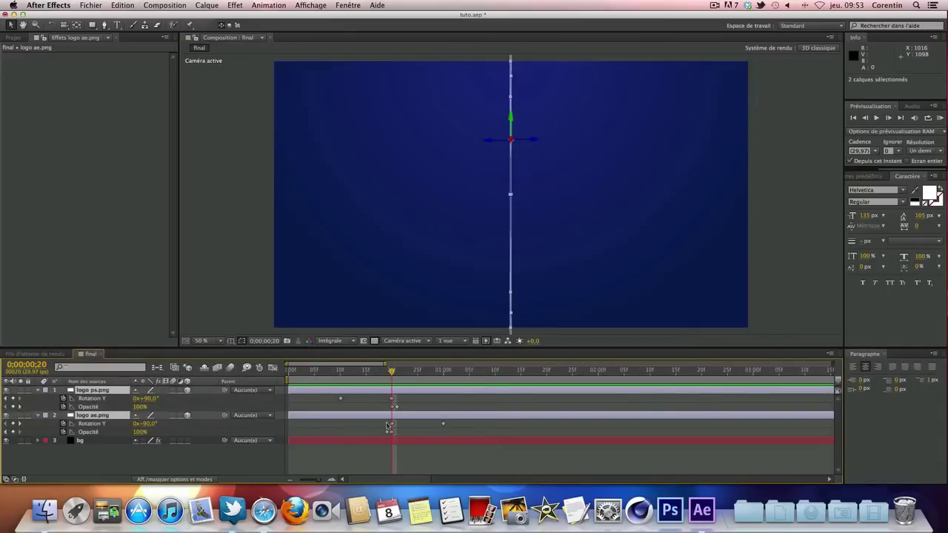
drag(464, 435, 326, 399)
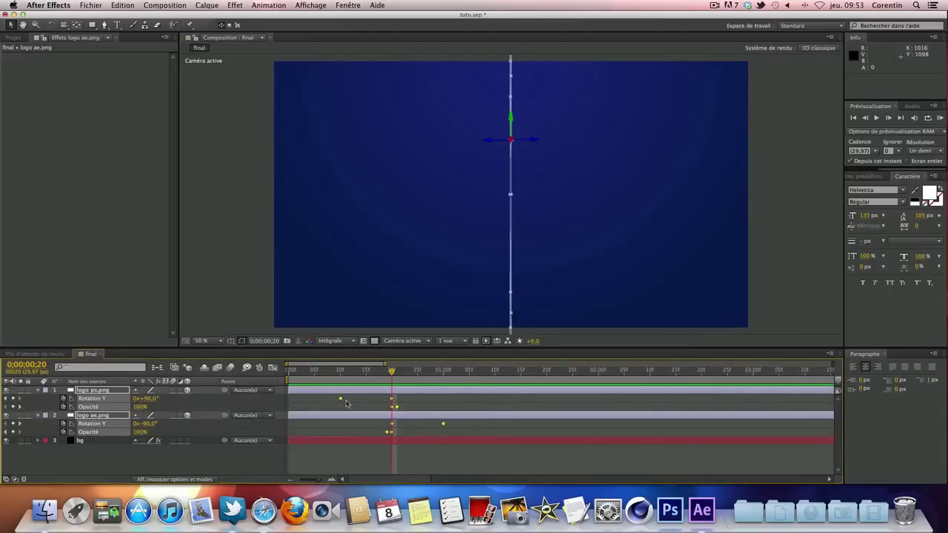
right_click(342, 401)
mouse_move(372, 482)
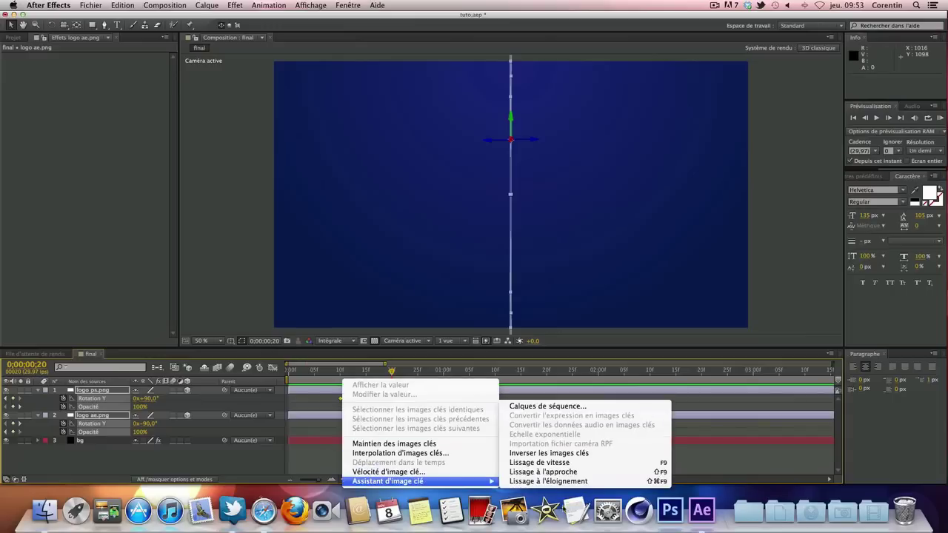
click(581, 472)
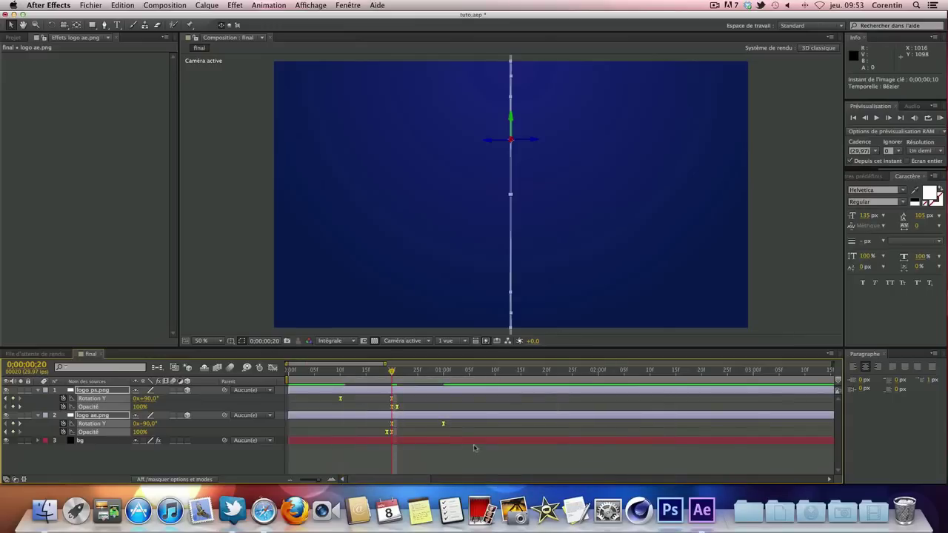
click(462, 437)
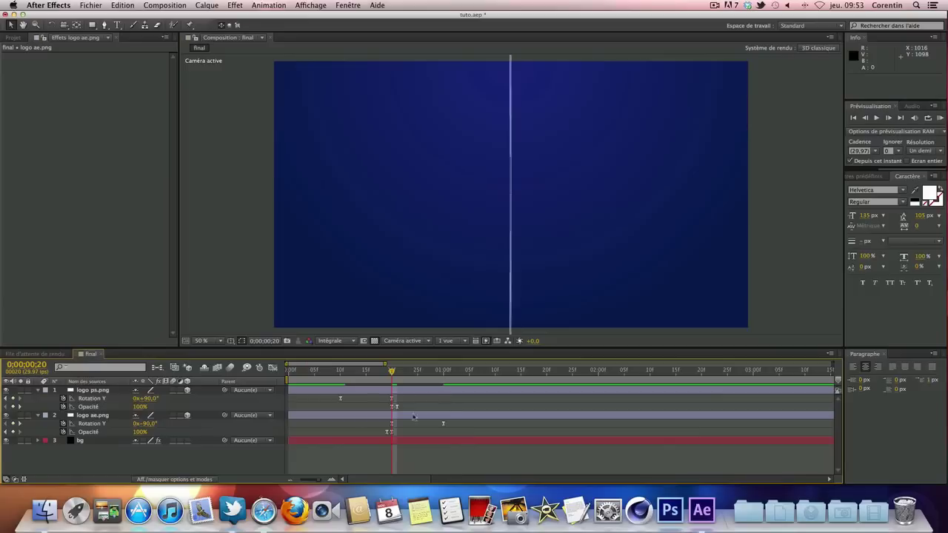
- In the graph editor, lengthen the outgoing ease handle of the logo ps.png Rotation Y keyframe at frame 10 towards frame 20
click(340, 400)
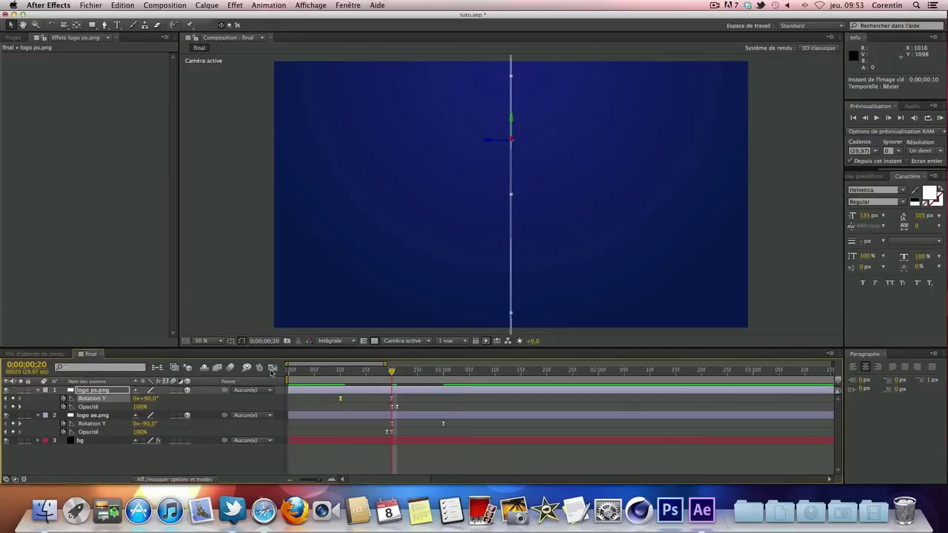
click(272, 368)
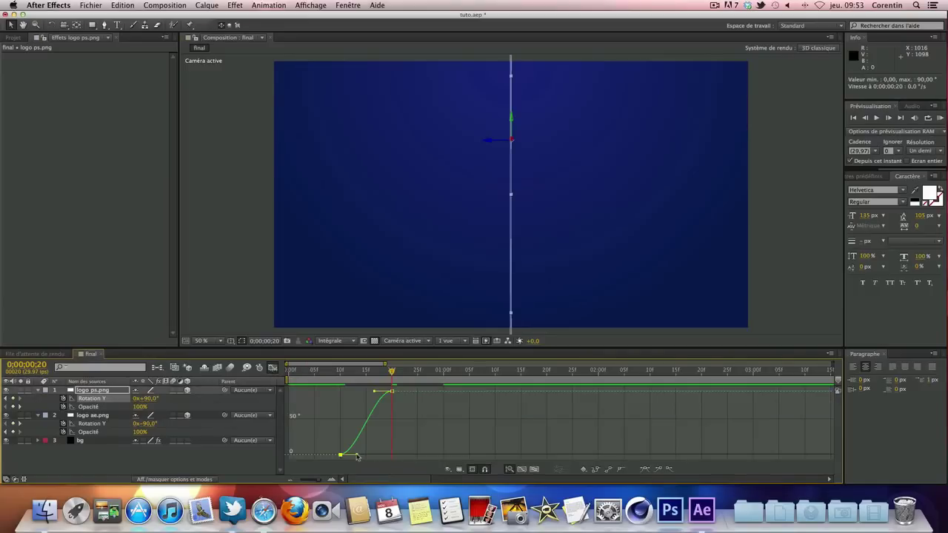
drag(356, 456, 384, 456)
click(273, 368)
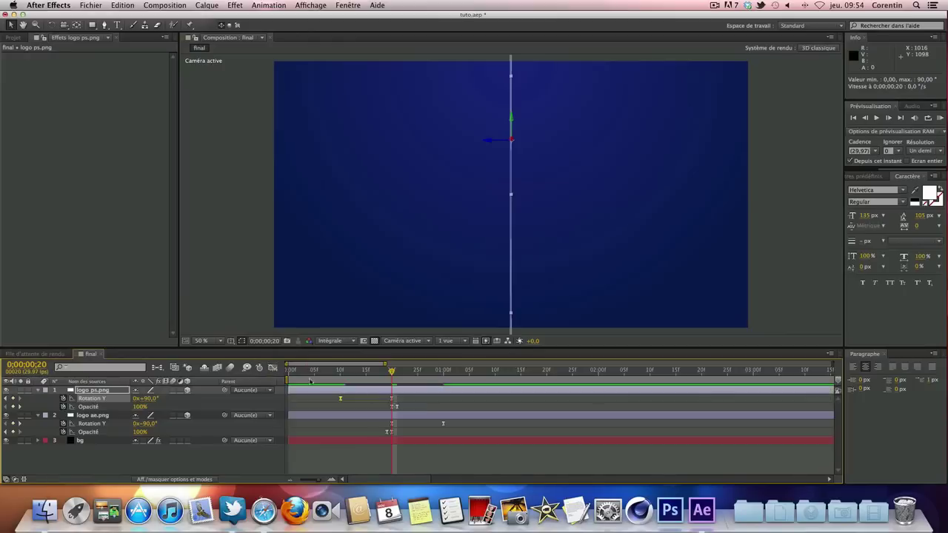
- In the graph editor, lengthen the incoming ease handle of the logo ae.png Rotation Y keyframe at 0;00;01;00 back towards frame 20
click(443, 425)
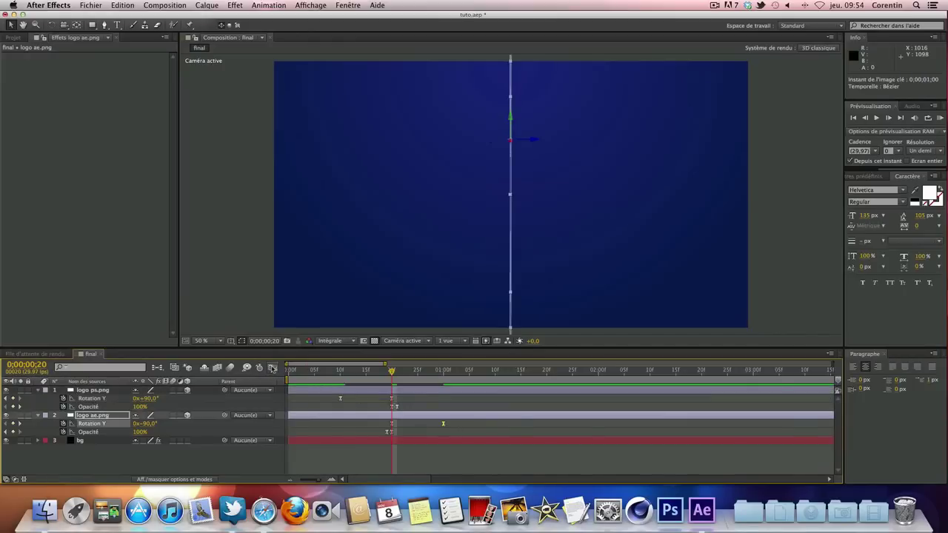
click(273, 369)
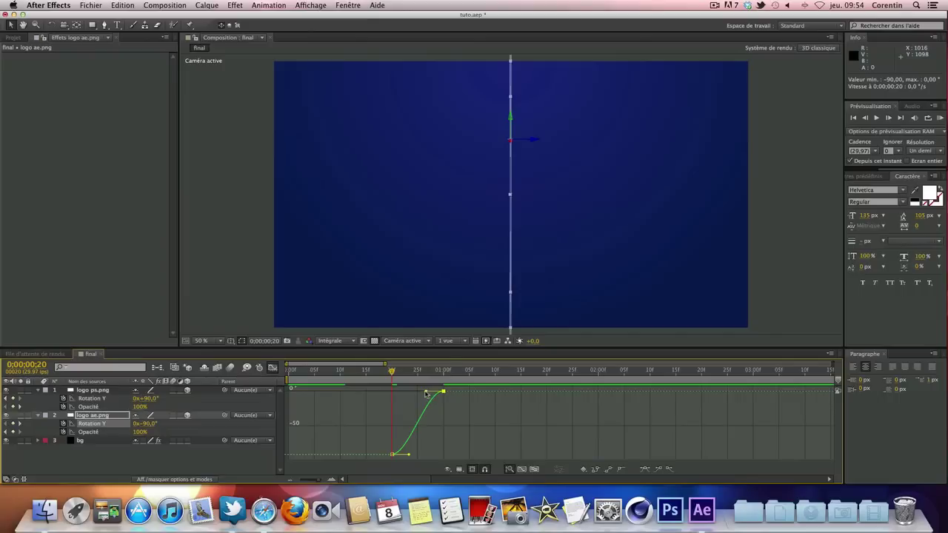
drag(423, 393, 400, 394)
click(272, 368)
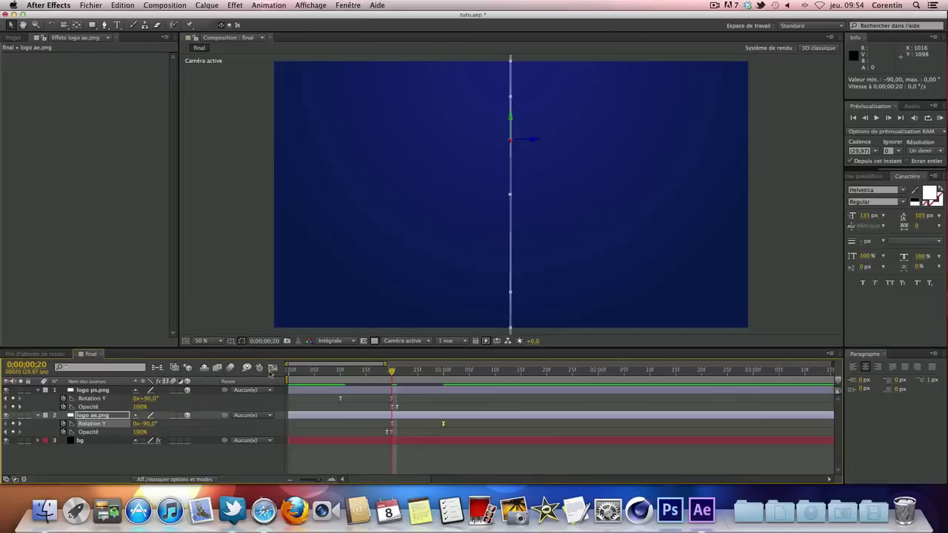
- Preview the eased logo flip from frame 8 with RAM preview and normal playback
drag(323, 371, 330, 371)
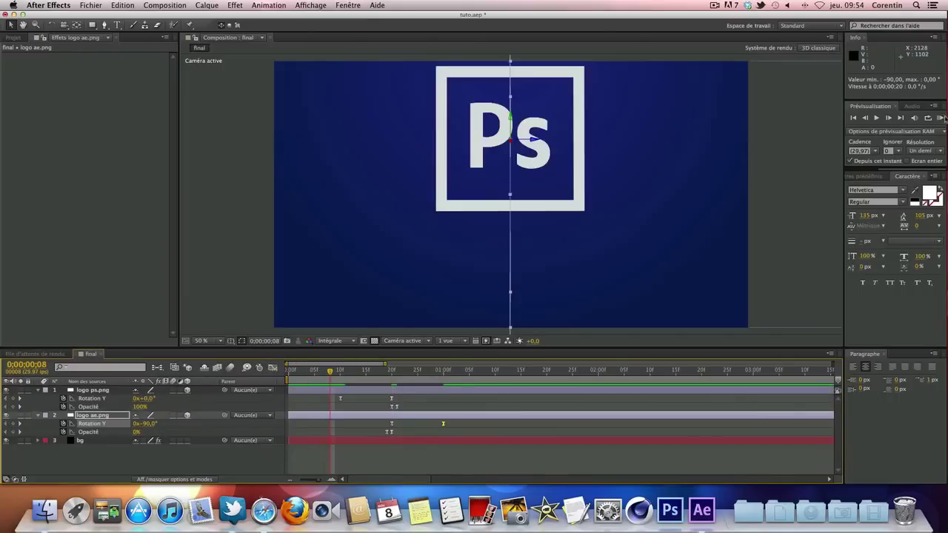
click(941, 118)
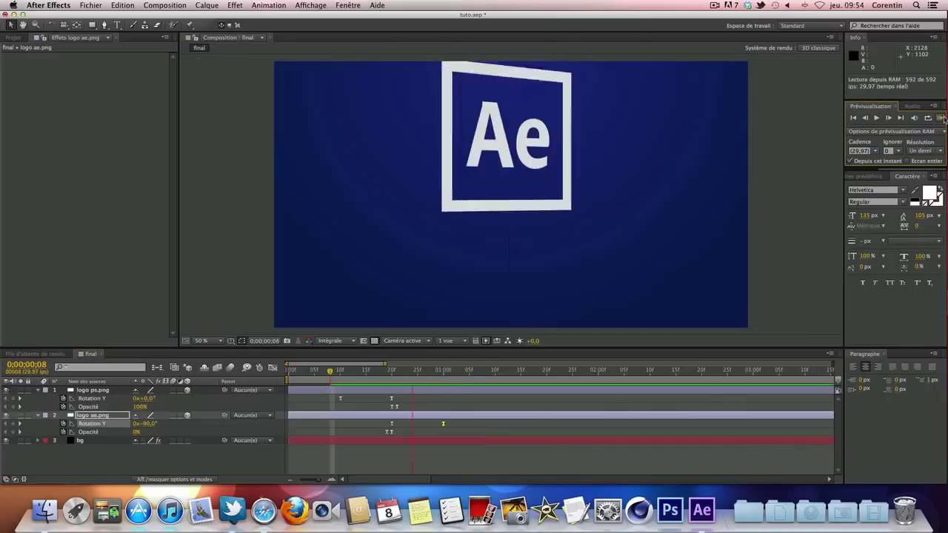
click(942, 118)
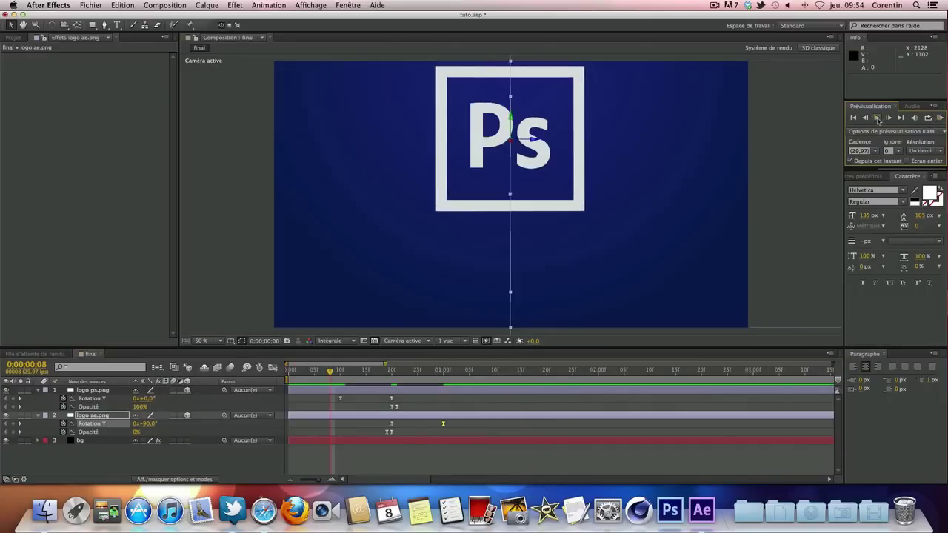
click(877, 118)
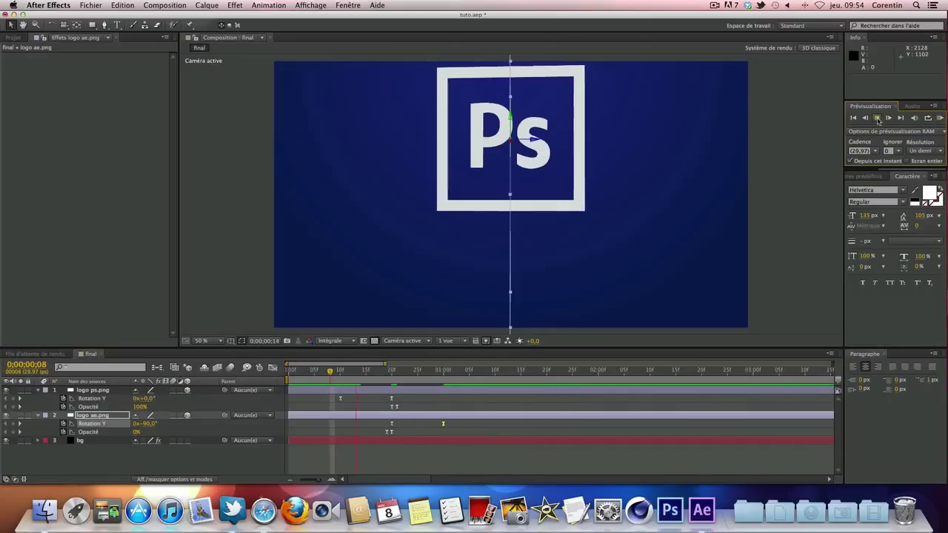
click(877, 118)
click(445, 372)
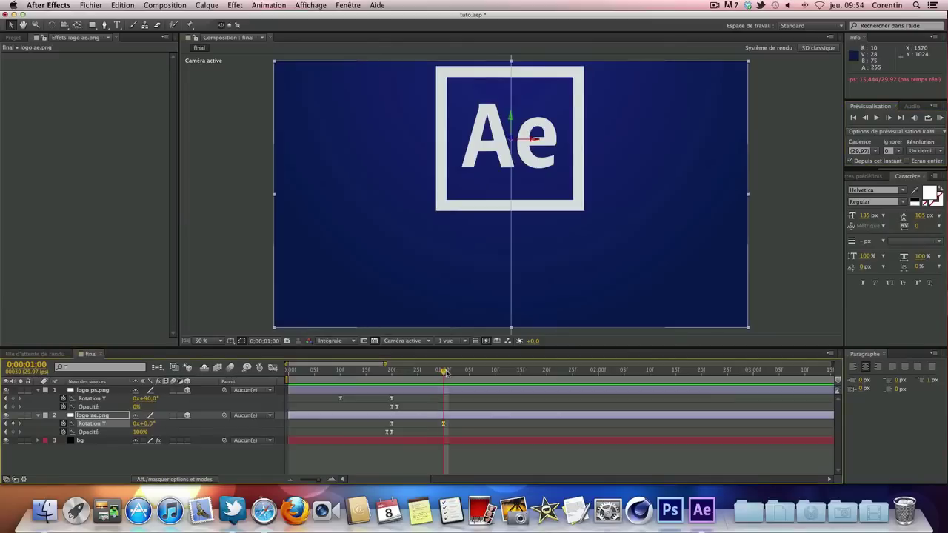
- Place the current time at frame 9, collapse the properties of both logo layers and deselect everything
click(341, 370)
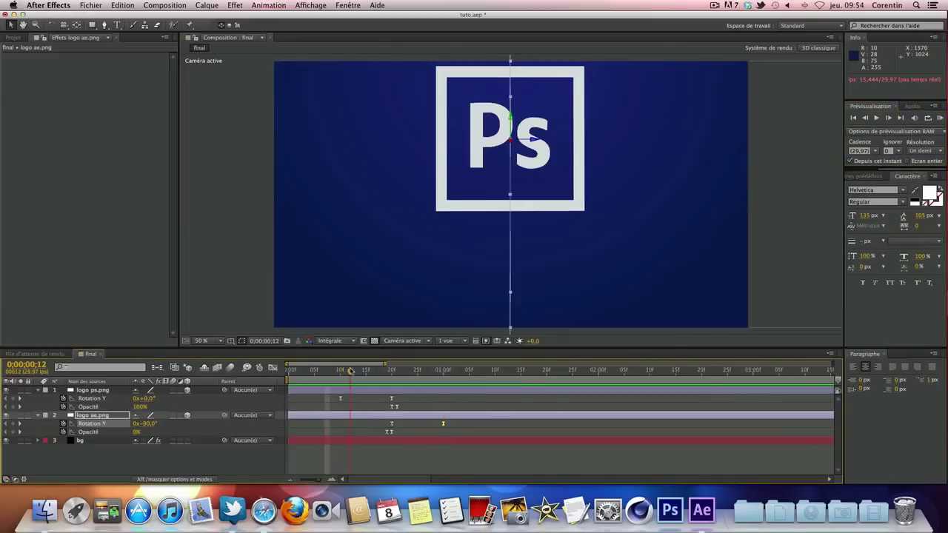
click(335, 371)
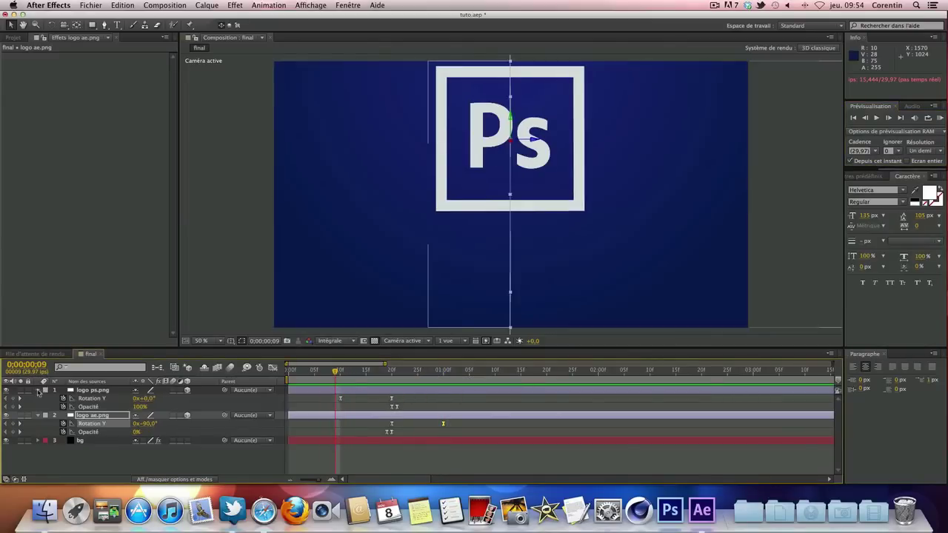
click(38, 390)
click(37, 398)
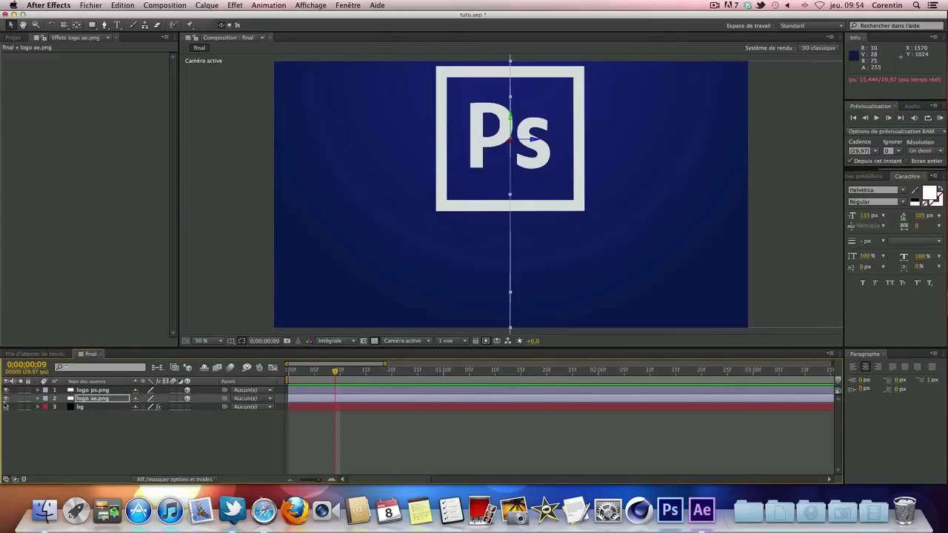
click(148, 445)
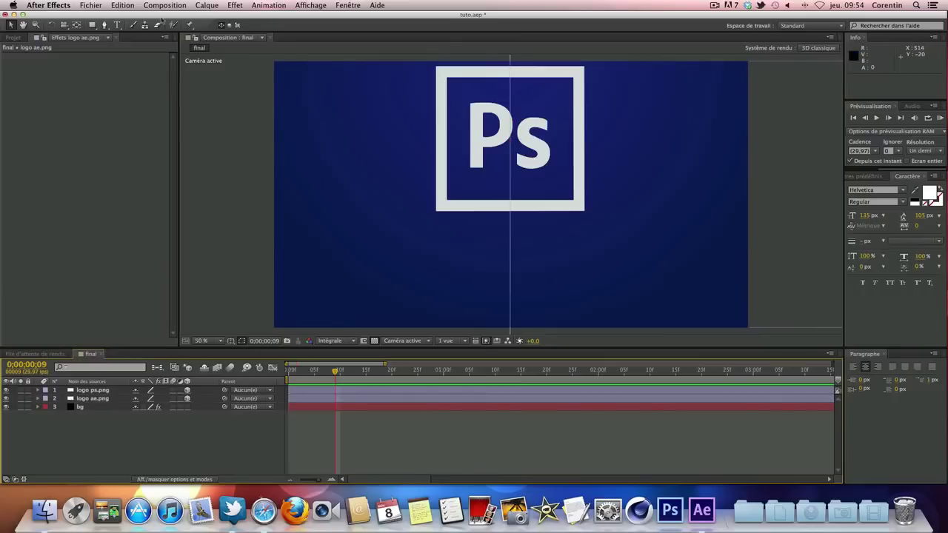
- Add a white text layer reading PHOTOSHOP and centre it below the Ps logo
click(117, 25)
click(426, 256)
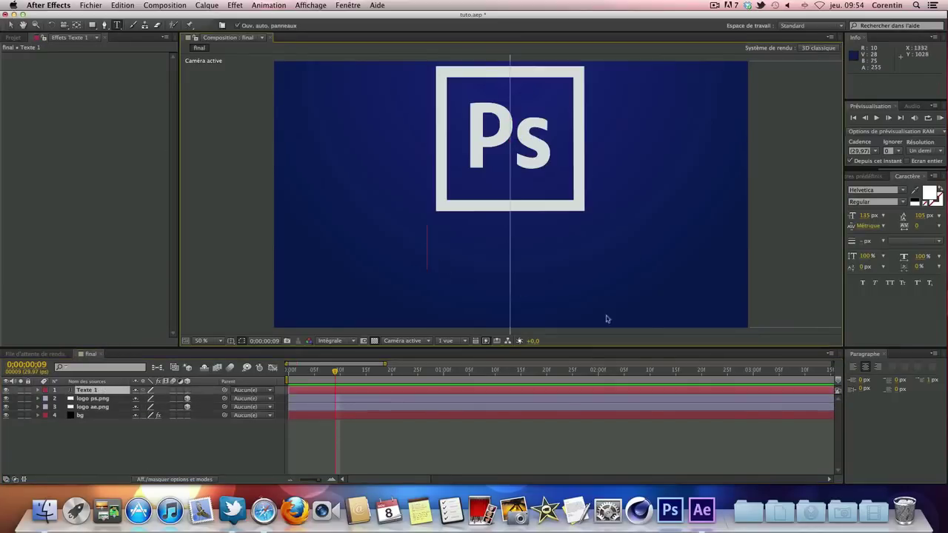
text(PHO)
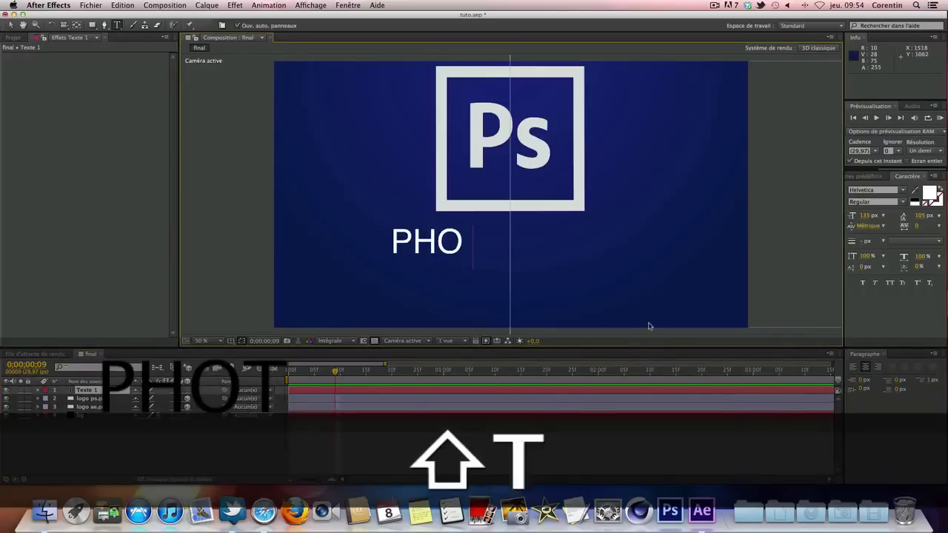
text(TOSHOP)
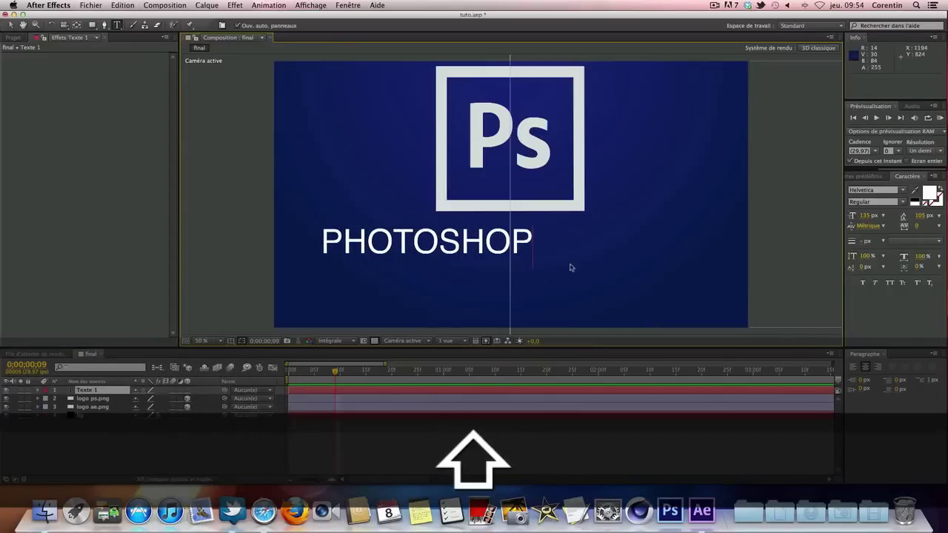
drag(565, 263, 693, 300)
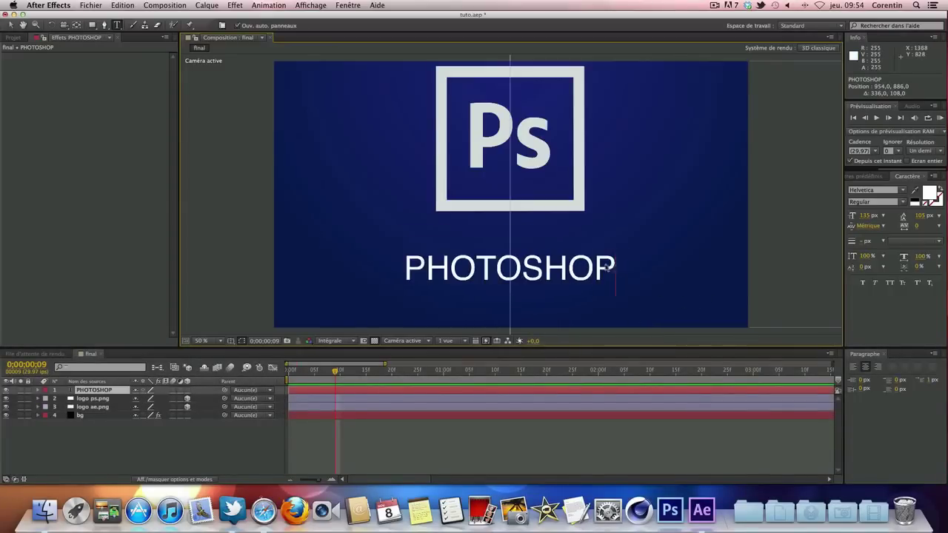
- Duplicate the PHOTOSHOP text layer with copy and paste
drag(612, 268, 323, 255)
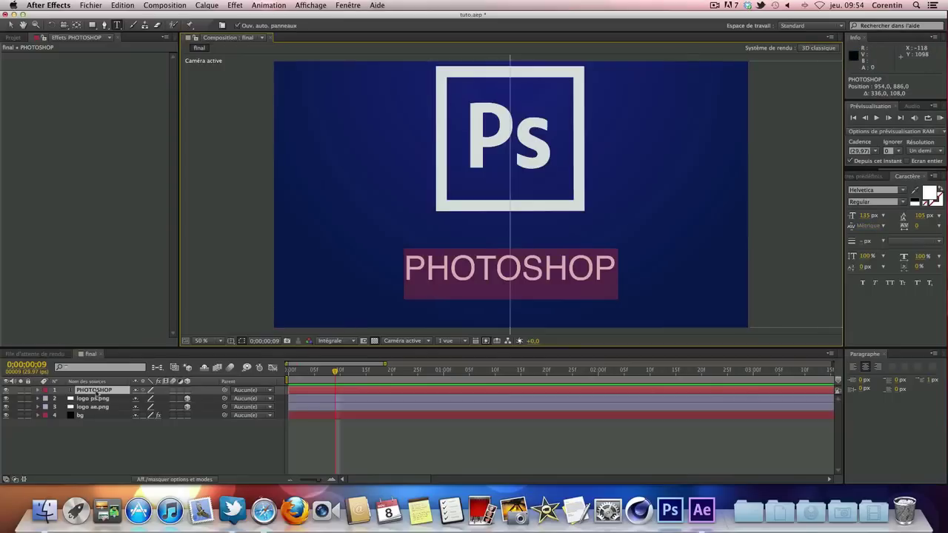
key(Escape)
key(super+c)
key(super+v)
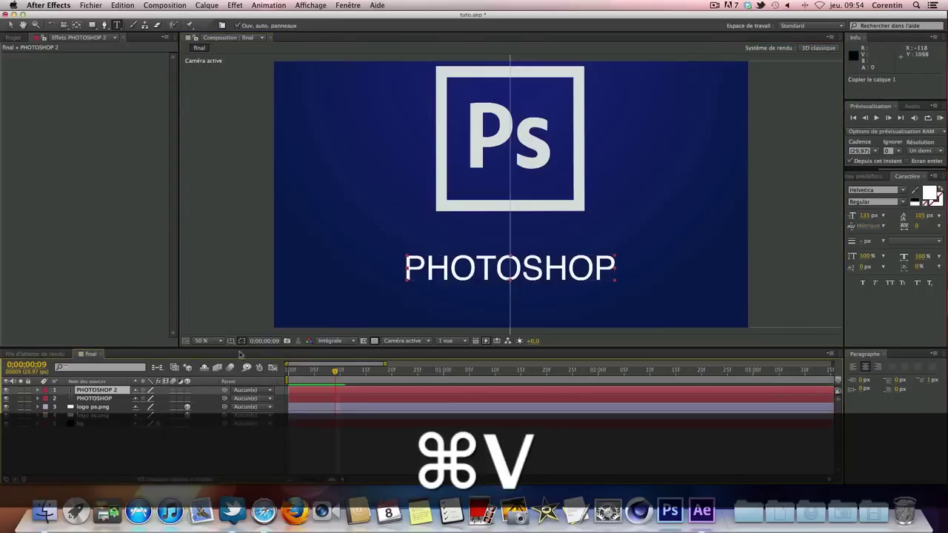
- Change the duplicate's text to AFTER EFFECTS on two lines and move it up slightly, keeping it centred below the logo
double_click(522, 273)
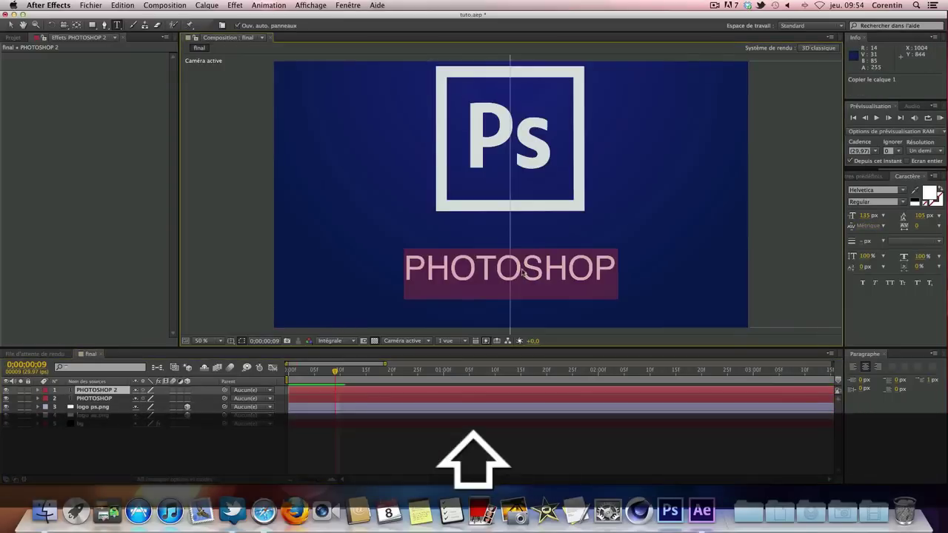
text(AFTER)
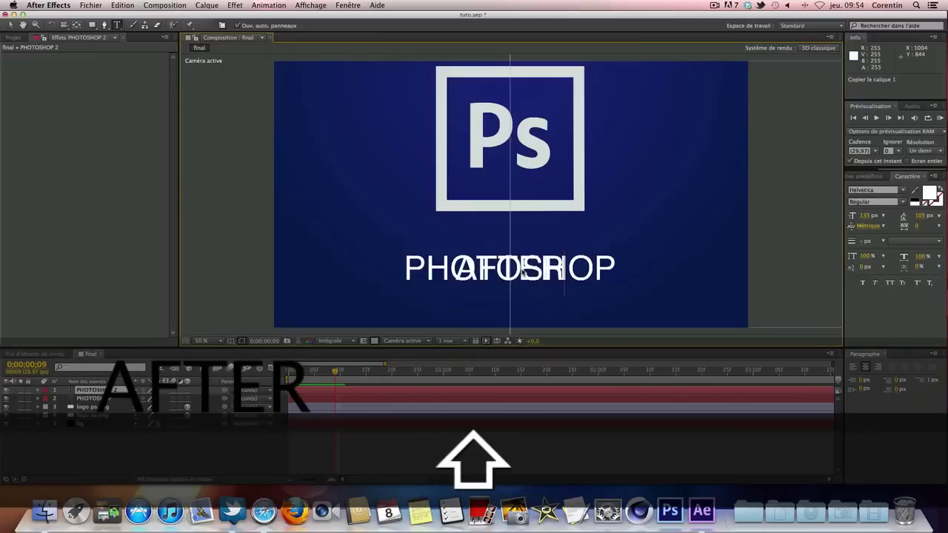
key(Return)
text(EFFECTS)
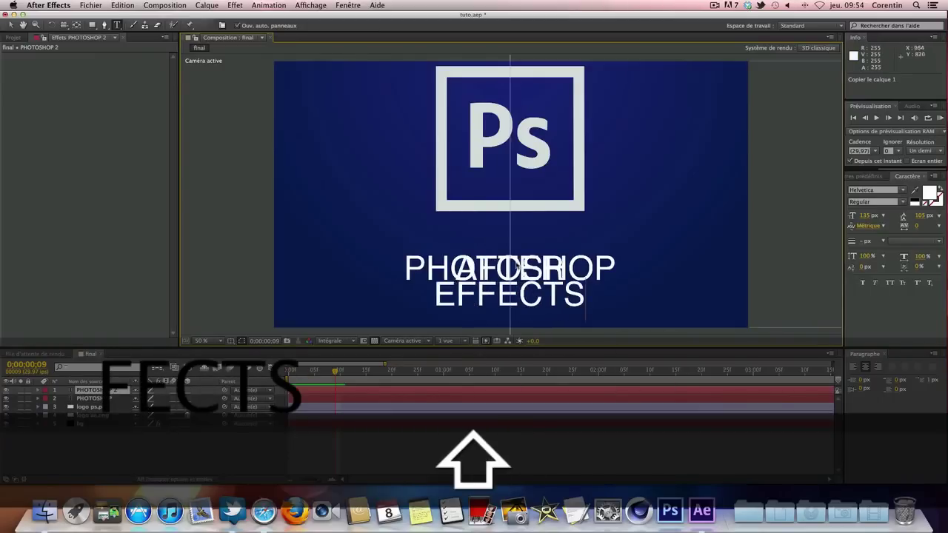
key(KP_Enter)
drag(632, 295, 635, 286)
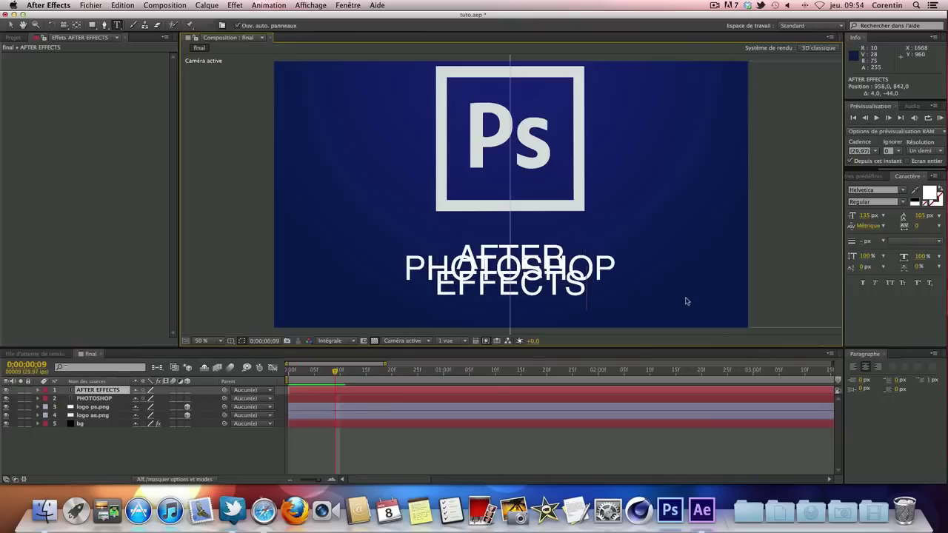
click(6, 390)
click(6, 391)
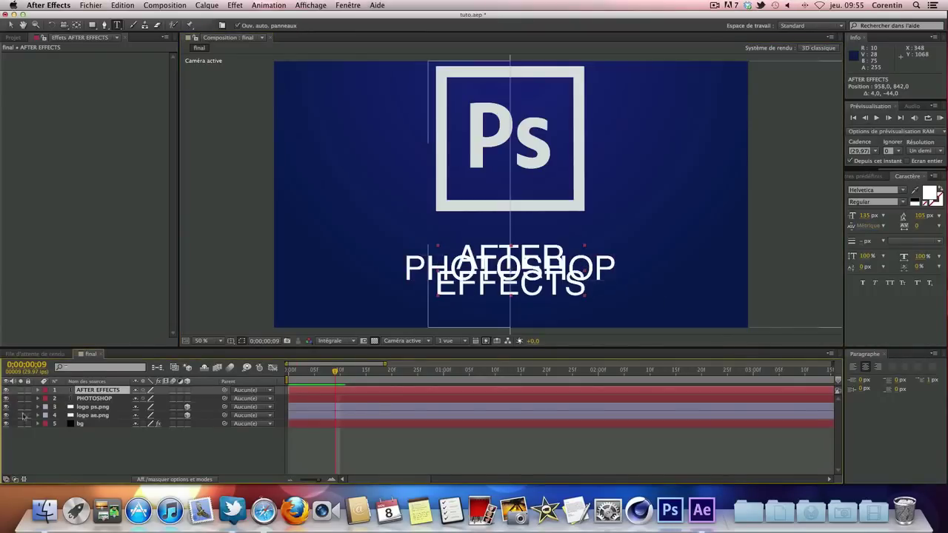
click(38, 407)
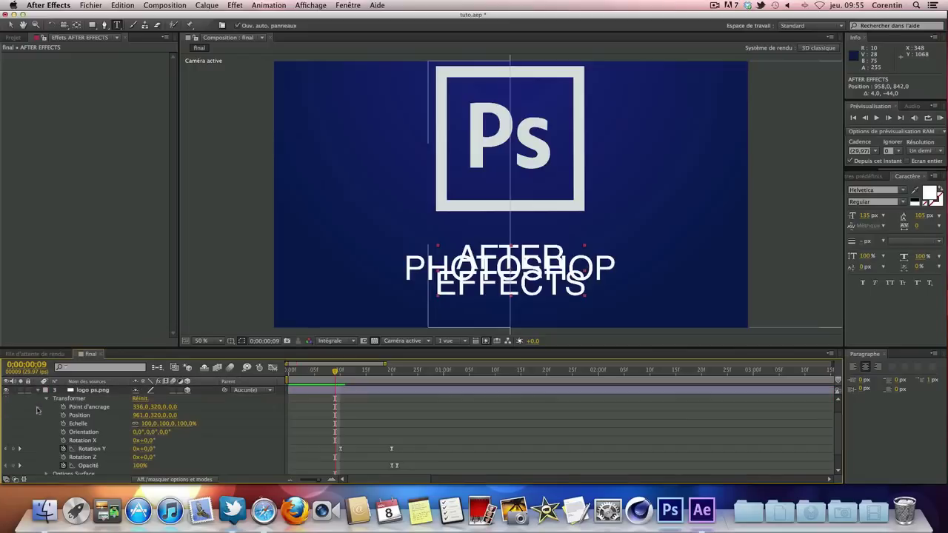
click(41, 395)
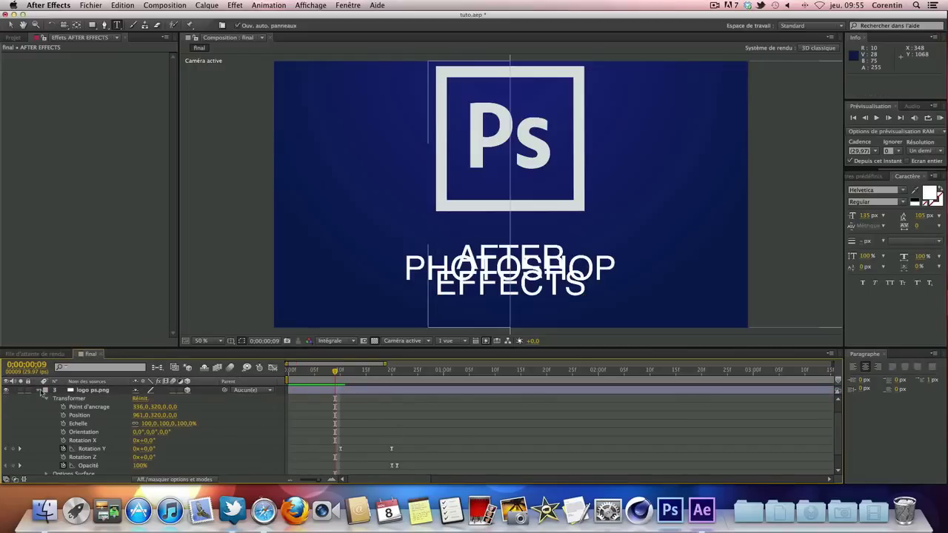
click(37, 391)
- Reveal the keyframed properties of logo ps.png and copy all its Rotation Y and Opacity keyframes
click(93, 407)
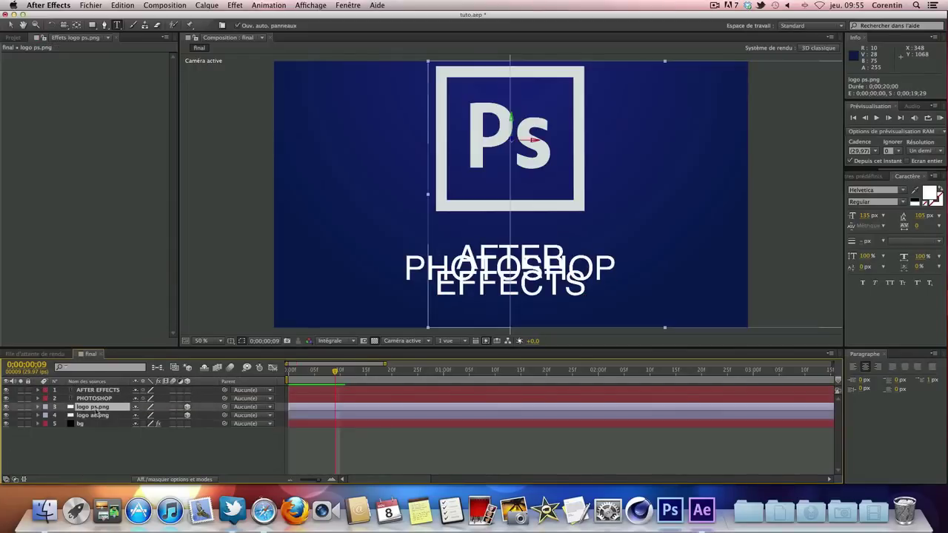
key(u)
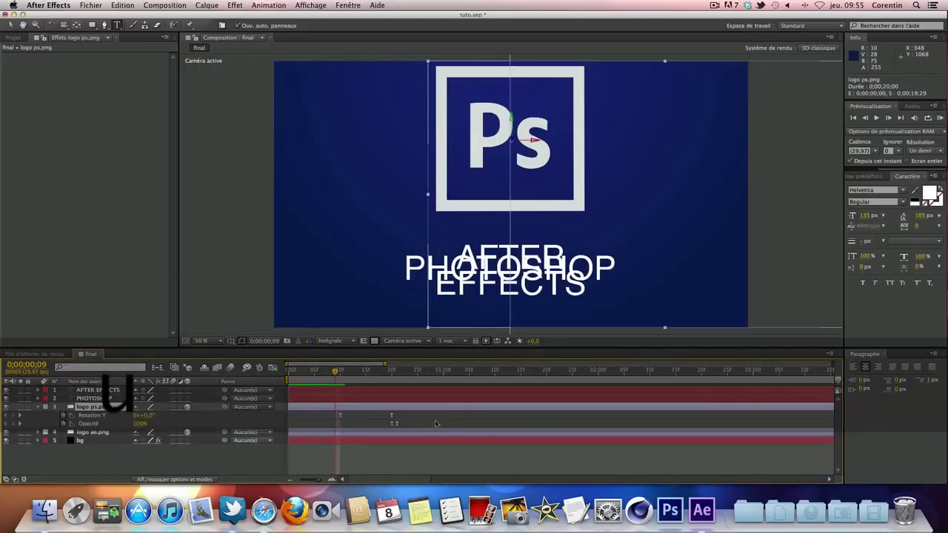
drag(333, 413, 333, 413)
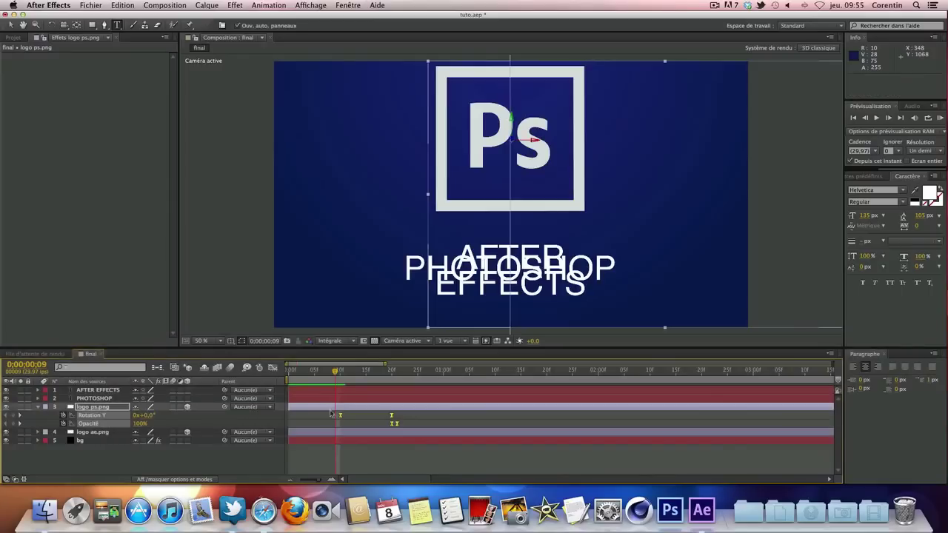
key(super+c)
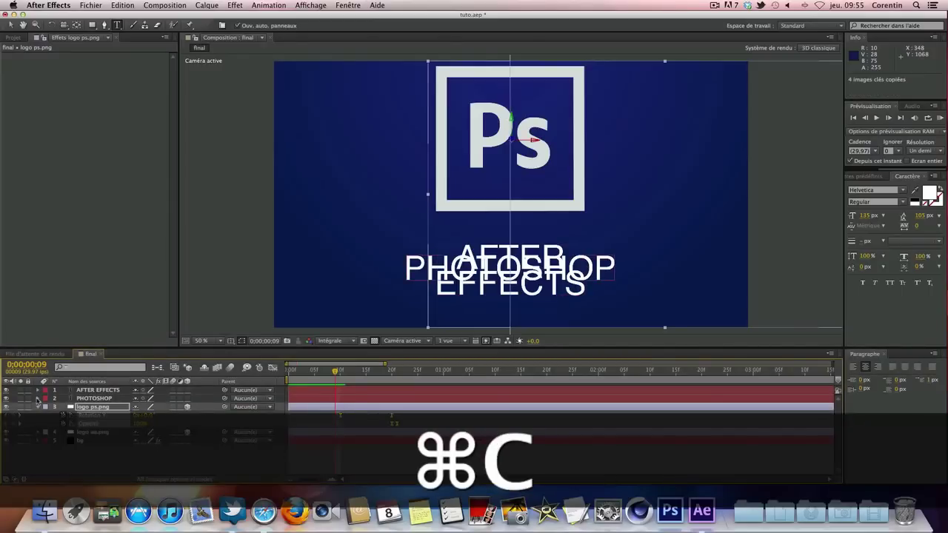
- Expand the PHOTOSHOP layer's transform properties and make both the PHOTOSHOP and AFTER EFFECTS text layers 3D
click(38, 398)
click(46, 415)
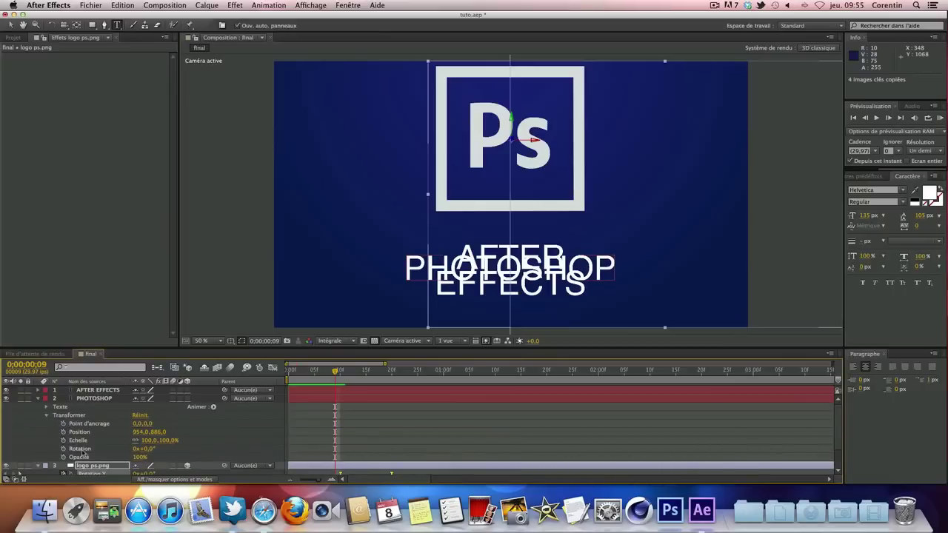
click(187, 399)
click(186, 390)
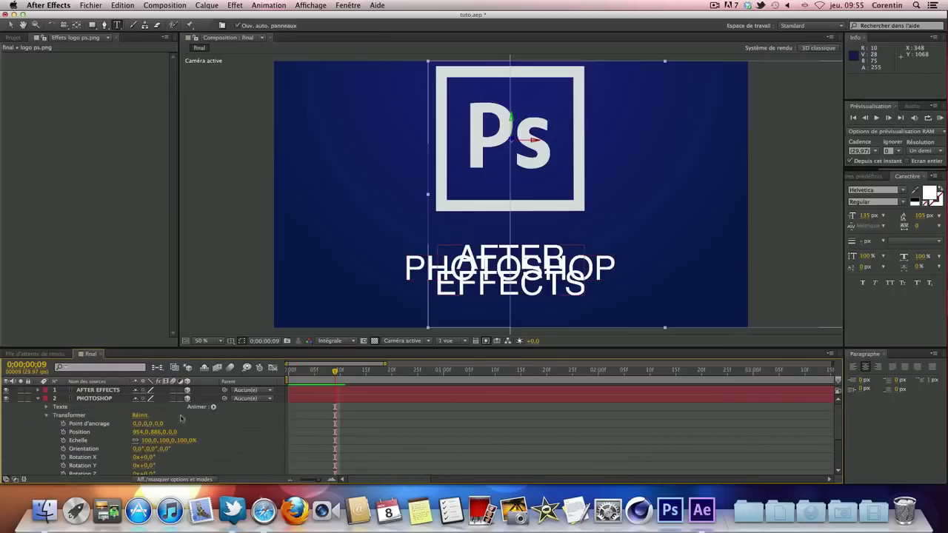
- Paste the copied Rotation Y and Opacity keyframes onto the PHOTOSHOP text layer at frame 9
scroll(95, 471, down, 2)
click(81, 441)
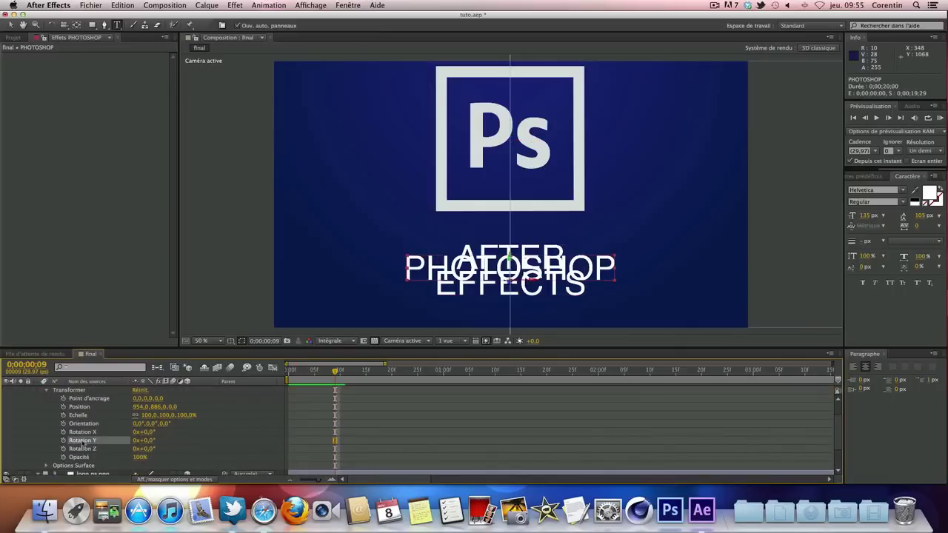
key(super+v)
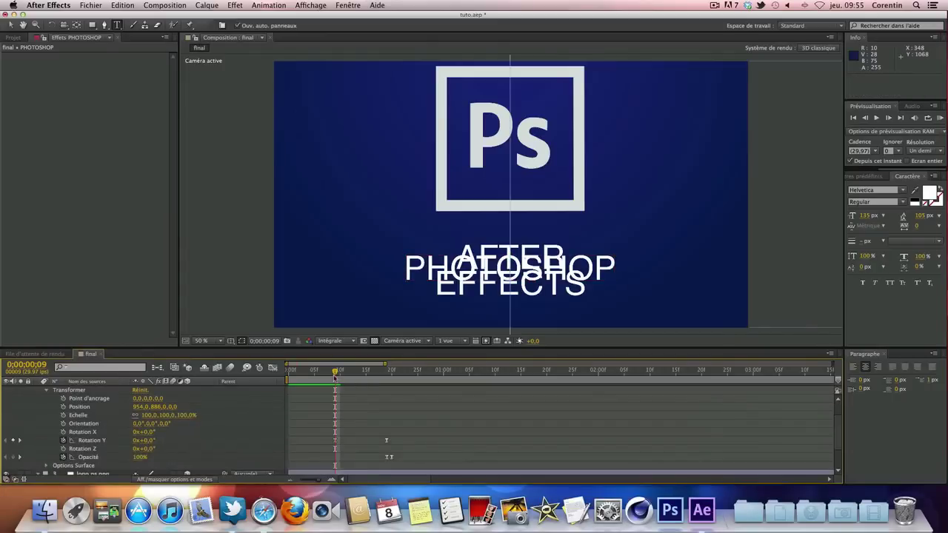
- Hide the AFTER EFFECTS layer and shift all the pasted PHOTOSHOP keyframes one frame later so they start at frame 10
mouse_move(335, 370)
mouse_down()
mouse_move(351, 371)
mouse_move(340, 371)
mouse_up()
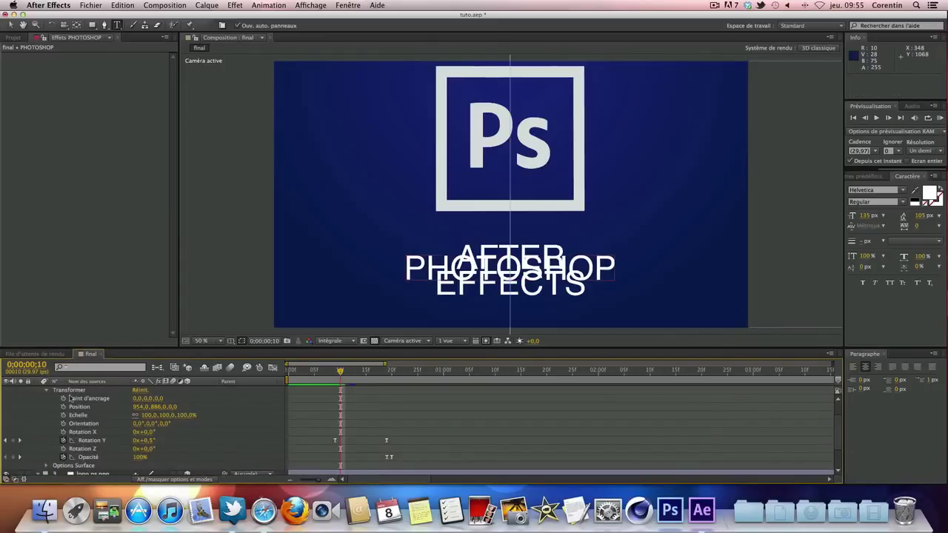
scroll(111, 429, up, 3)
click(6, 389)
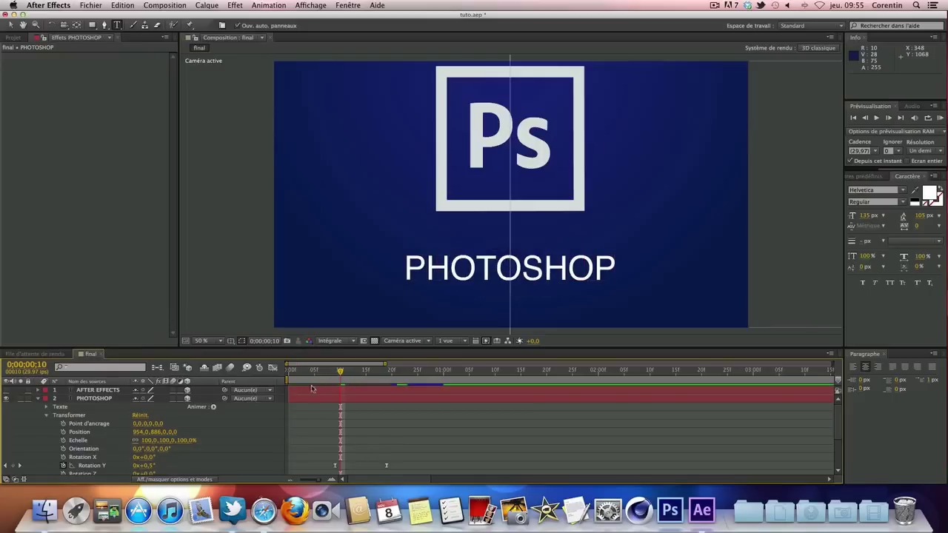
drag(341, 371, 340, 372)
scroll(413, 460, down, 3)
drag(416, 453, 341, 436)
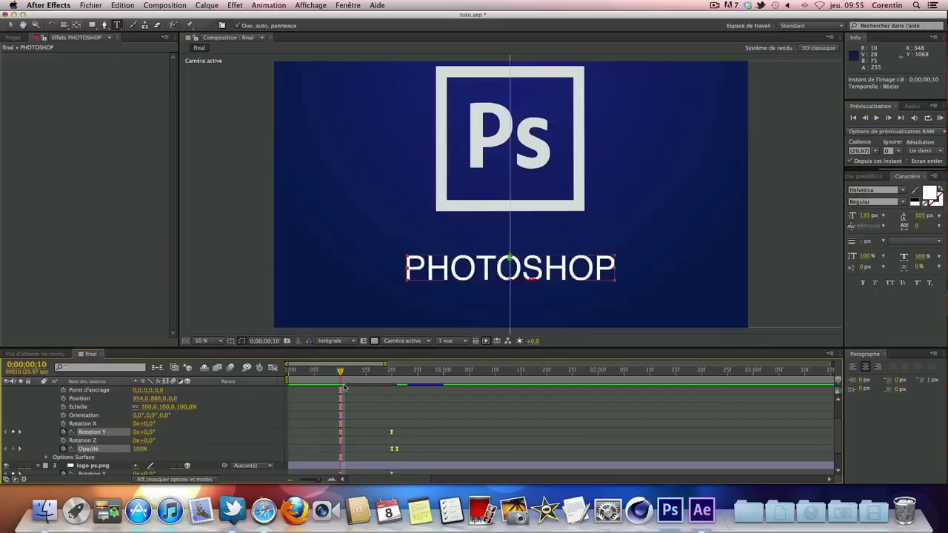
- Place the current time at frame 20 and set the PHOTOSHOP layer's Rotation Y keyframe there to -90°
scroll(339, 392, down, 3)
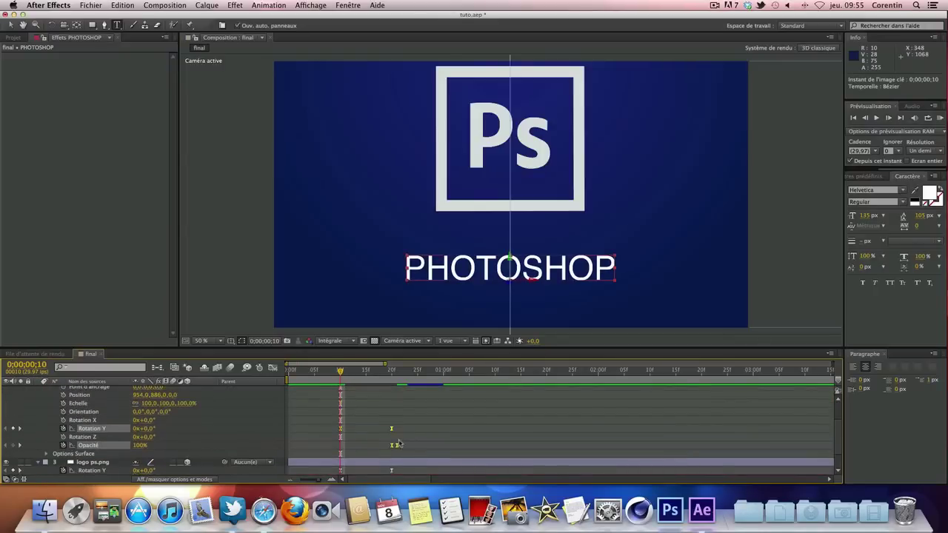
scroll(398, 437, up, 1)
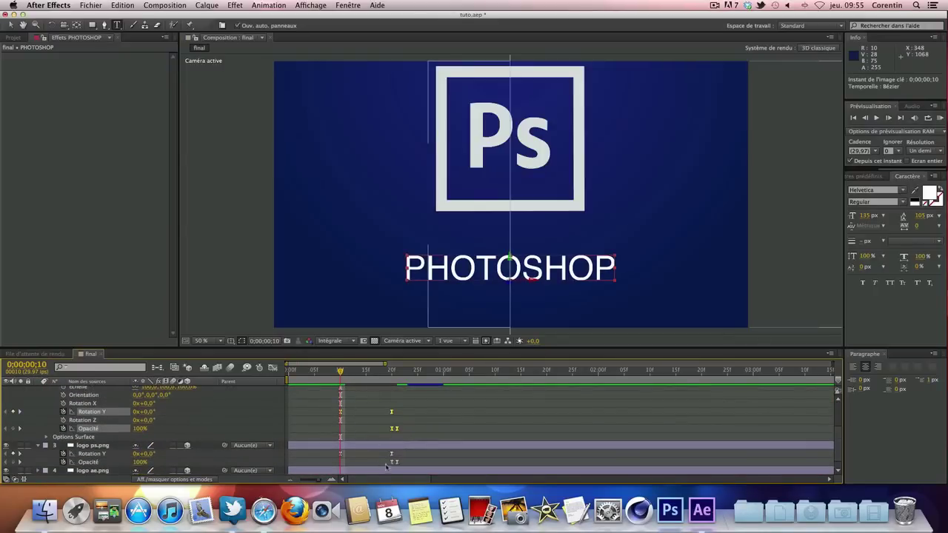
scroll(363, 409, up, 3)
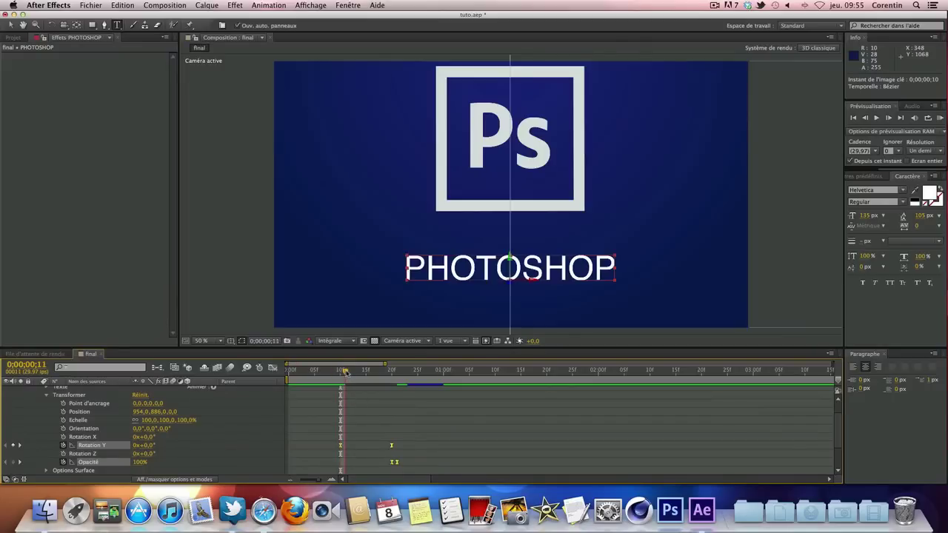
scroll(411, 427, down, 4)
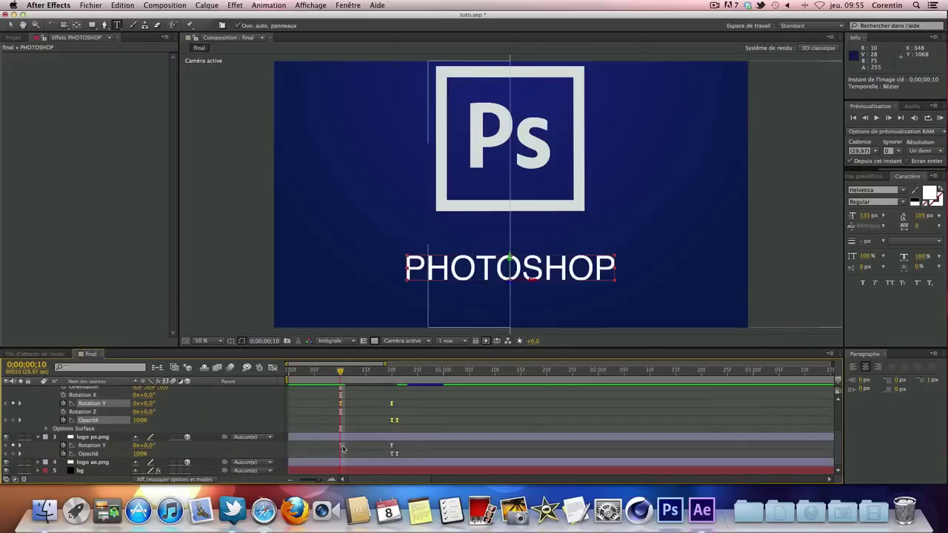
scroll(346, 444, up, 1)
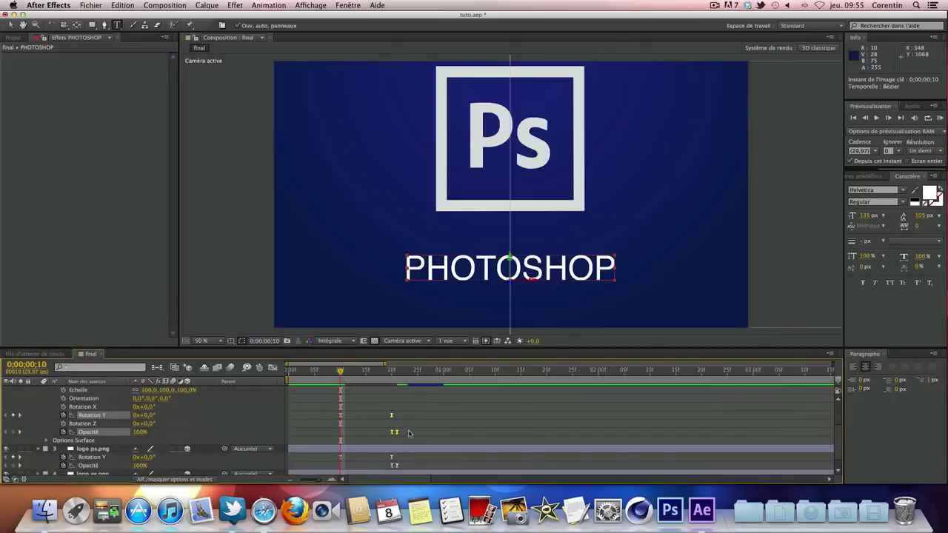
click(405, 433)
drag(340, 370, 397, 374)
drag(376, 407, 391, 407)
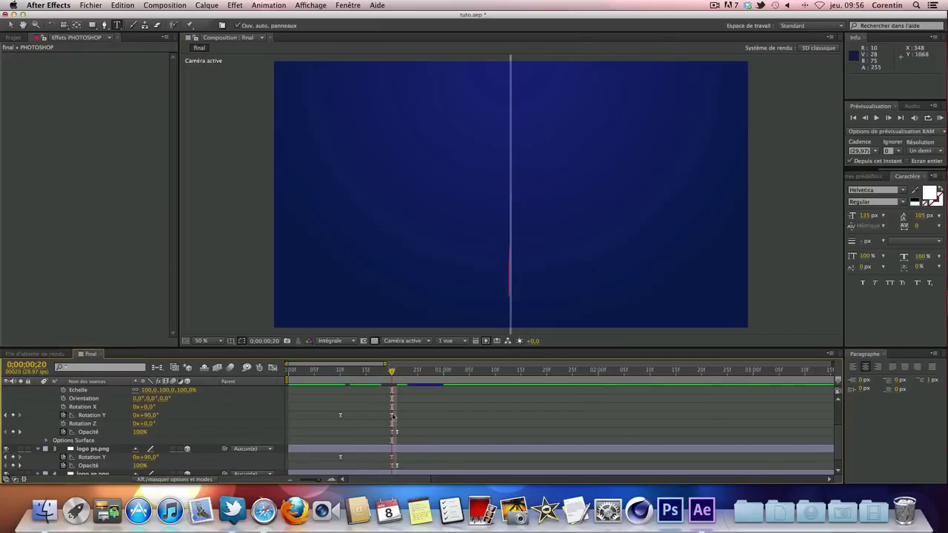
double_click(393, 417)
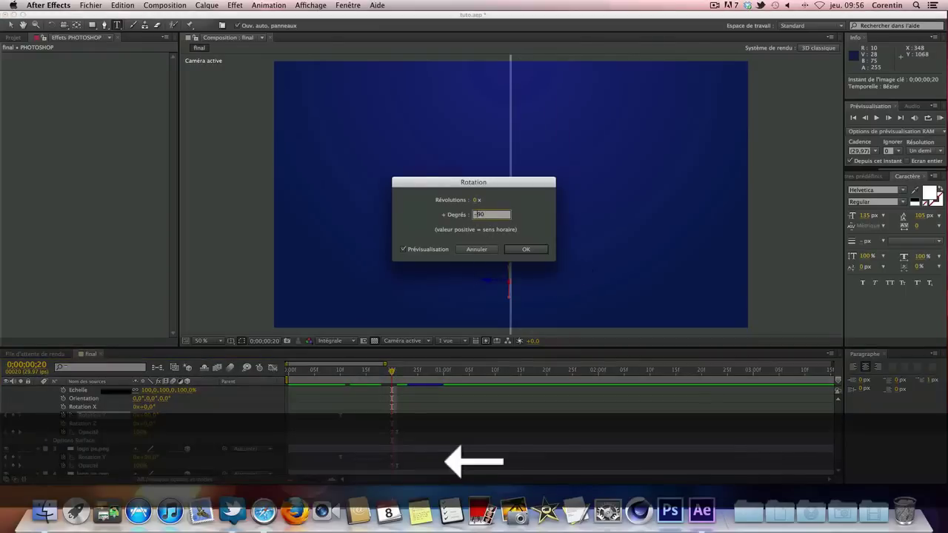
click(532, 252)
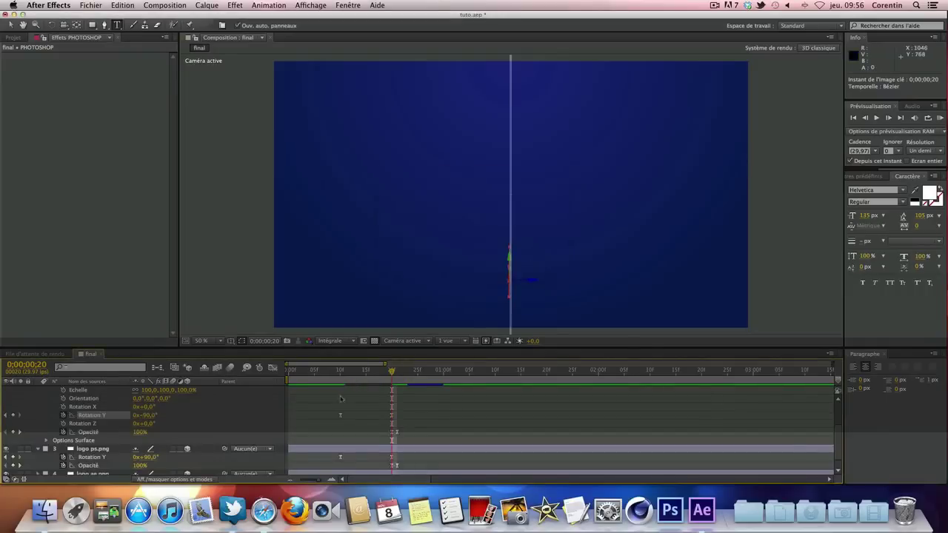
- Collapse the properties of the PHOTOSHOP and logo ps.png layers and select the logo ae.png layer
mouse_move(392, 371)
mouse_down()
mouse_move(366, 372)
mouse_move(392, 375)
mouse_up()
scroll(397, 417, down, 1)
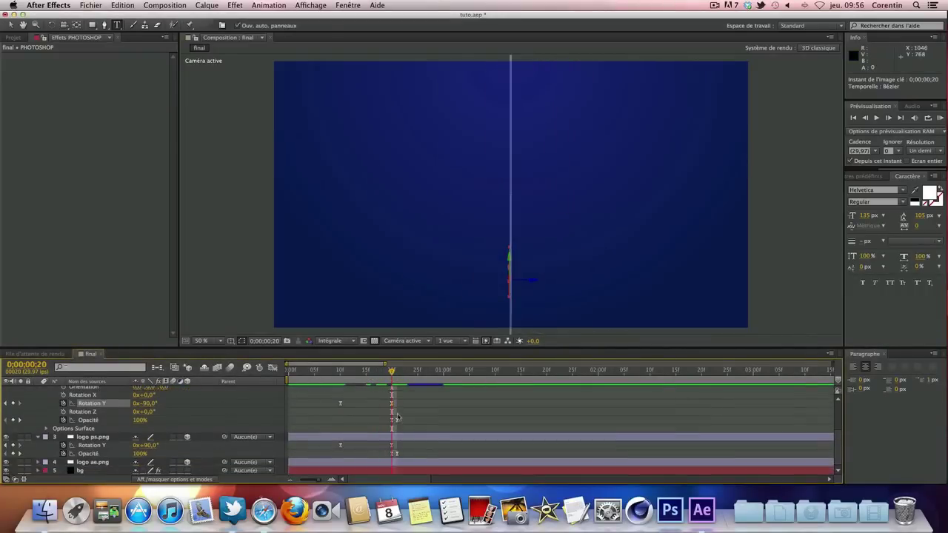
scroll(313, 422, up, 1)
click(38, 398)
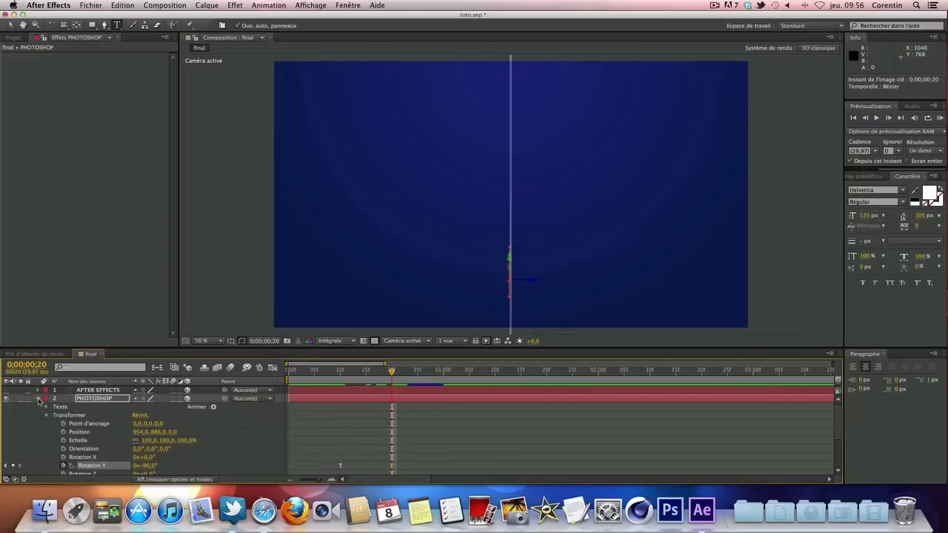
click(41, 407)
click(38, 406)
click(87, 415)
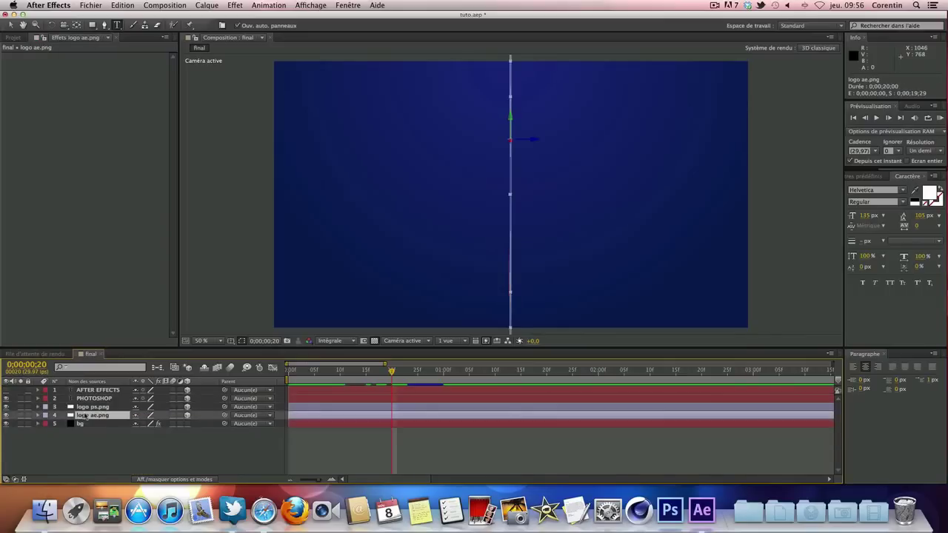
- Reveal the keyframed properties of the logo ae.png layer and copy all its Rotation Y and Opacity keyframes
key(u)
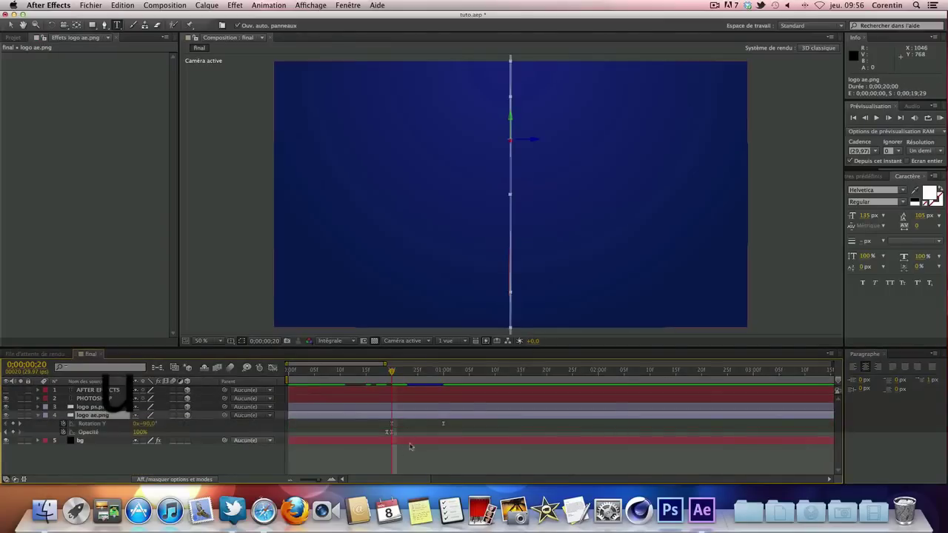
drag(454, 436, 380, 423)
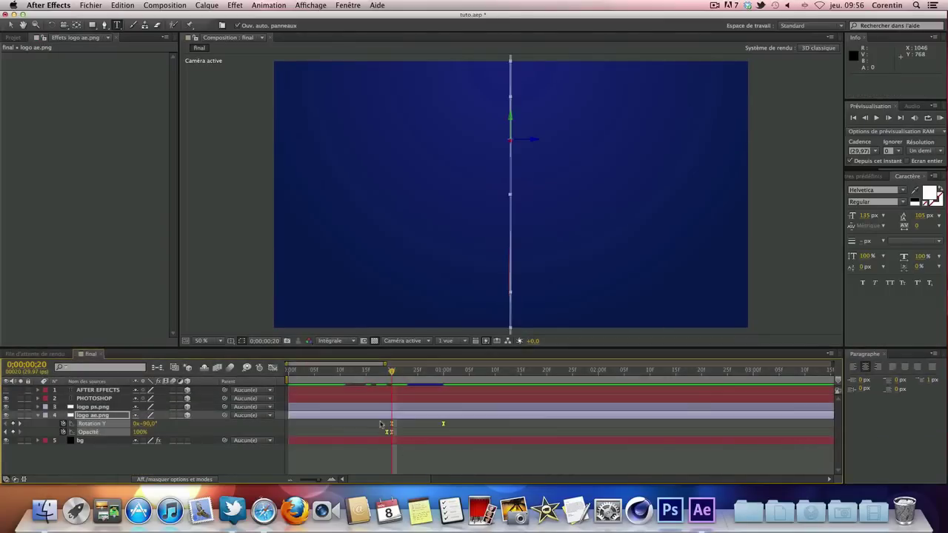
key(super+c)
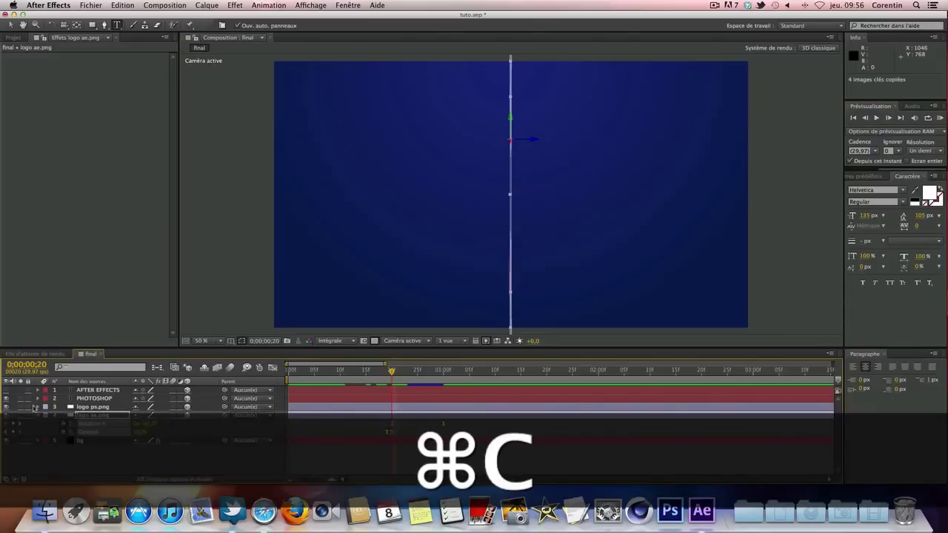
- Paste the copied Rotation Y and Opacity keyframes onto the AFTER EFFECTS text layer at frame 20
click(38, 390)
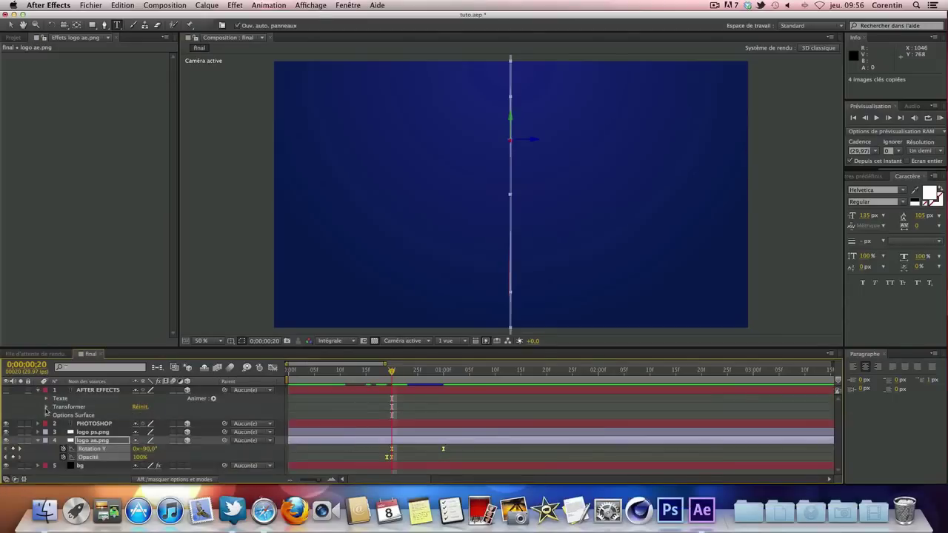
click(46, 407)
click(87, 451)
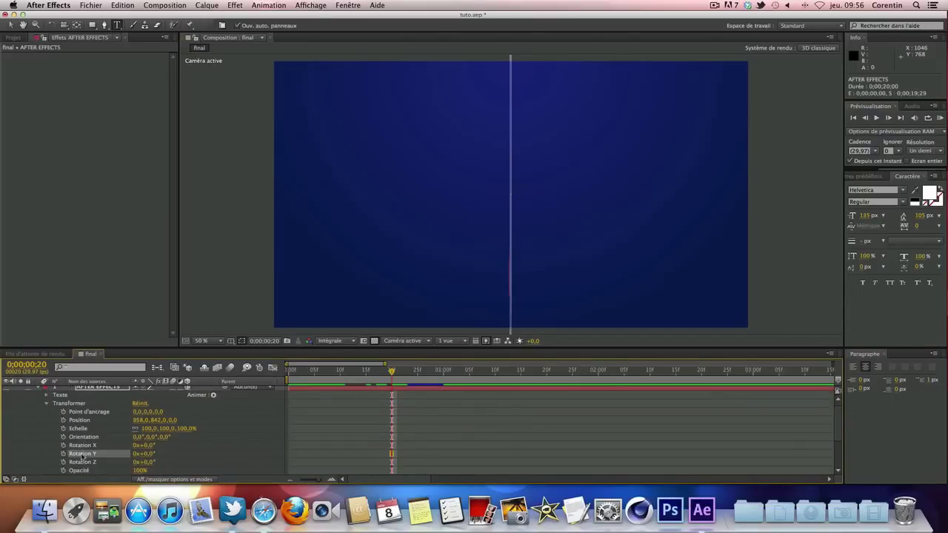
key(super+v)
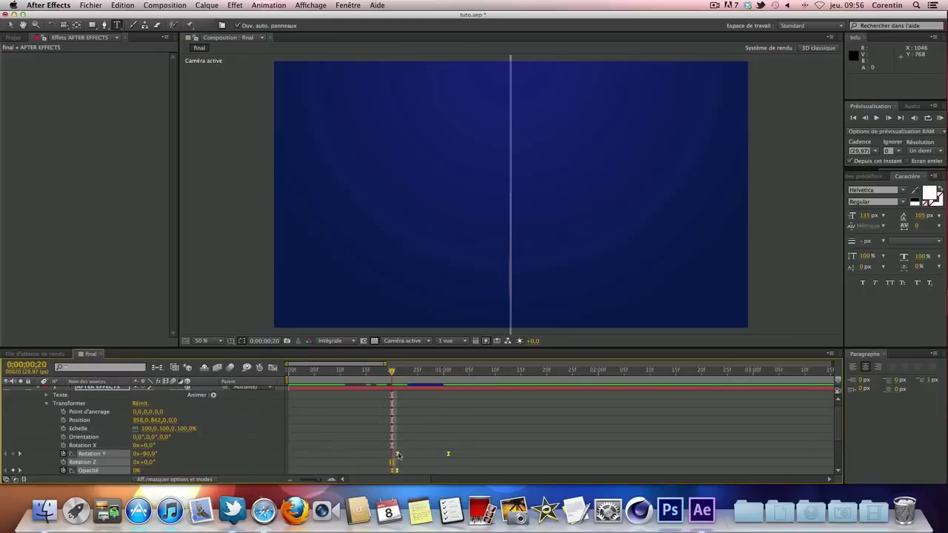
- Shift the pasted AFTER EFFECTS keyframes one frame earlier so Rotation Y starts at frame 20, and make the layer visible
drag(398, 455, 393, 455)
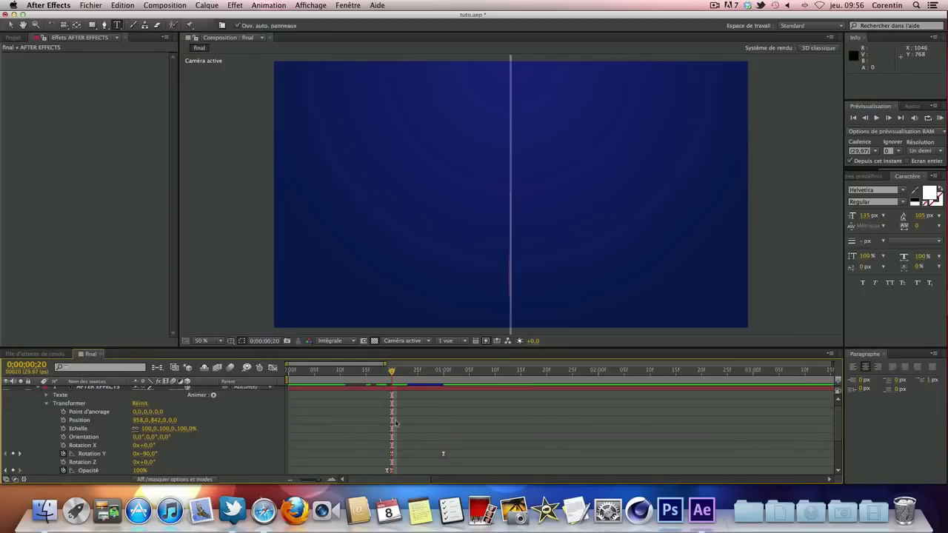
key(u)
scroll(379, 402, up, 3)
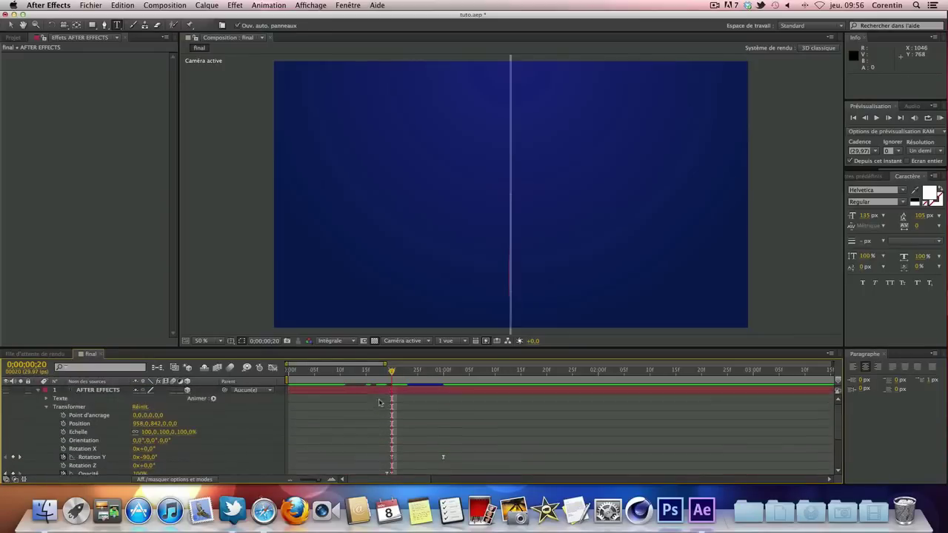
click(39, 391)
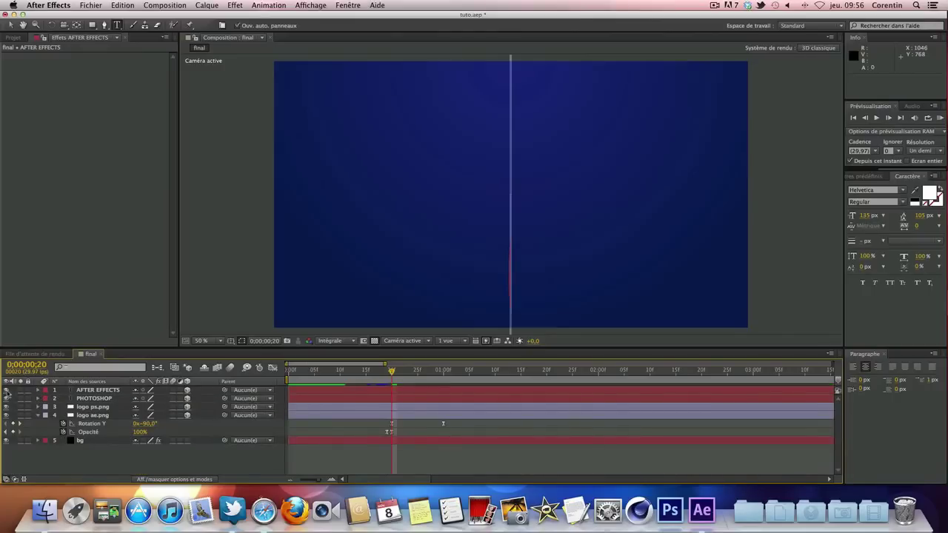
- Set the AFTER EFFECTS layer's Rotation Y keyframe at frame 20 to 90°
click(40, 391)
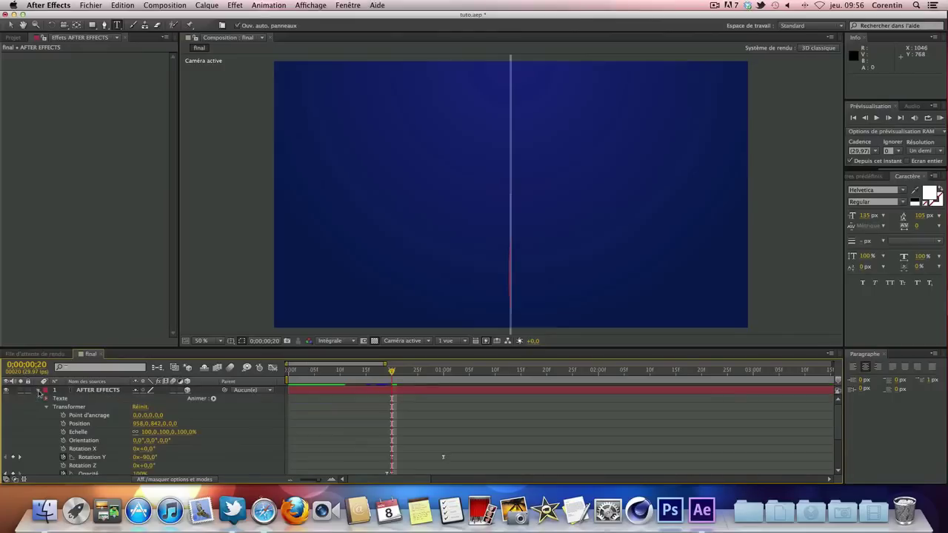
scroll(440, 461, down, 1)
double_click(443, 449)
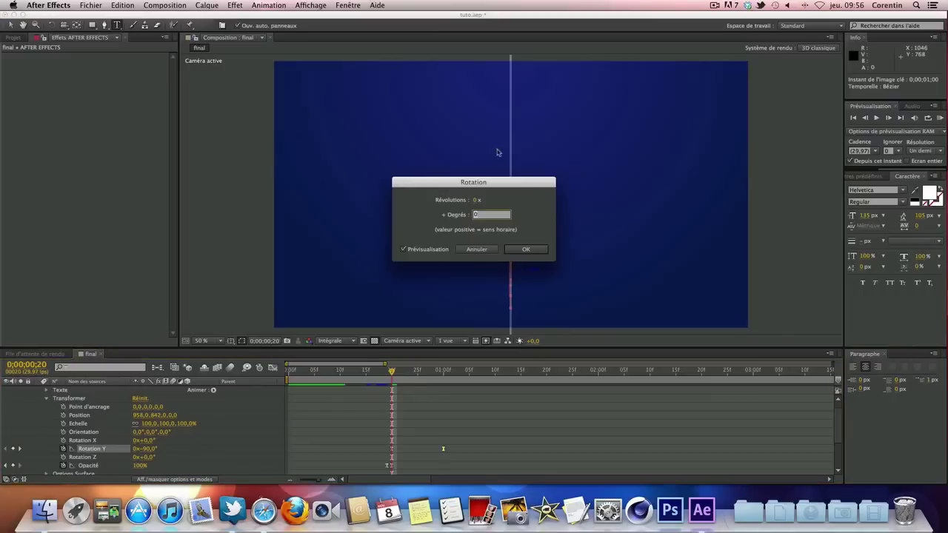
click(475, 250)
double_click(392, 450)
key(shift)
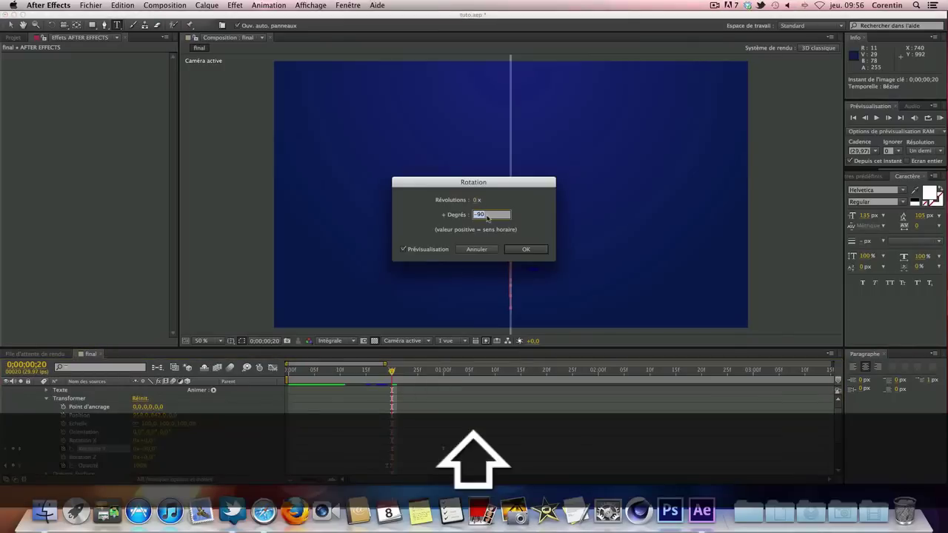
text(90)
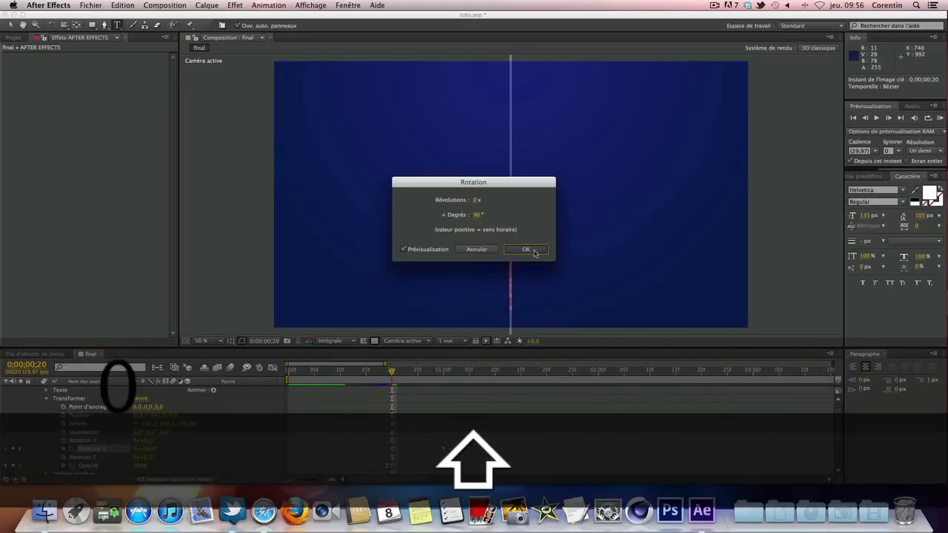
click(526, 249)
- Return the current time to frame 0 and collapse the properties of the AFTER EFFECTS and logo ae.png layers
key(space)
key(space)
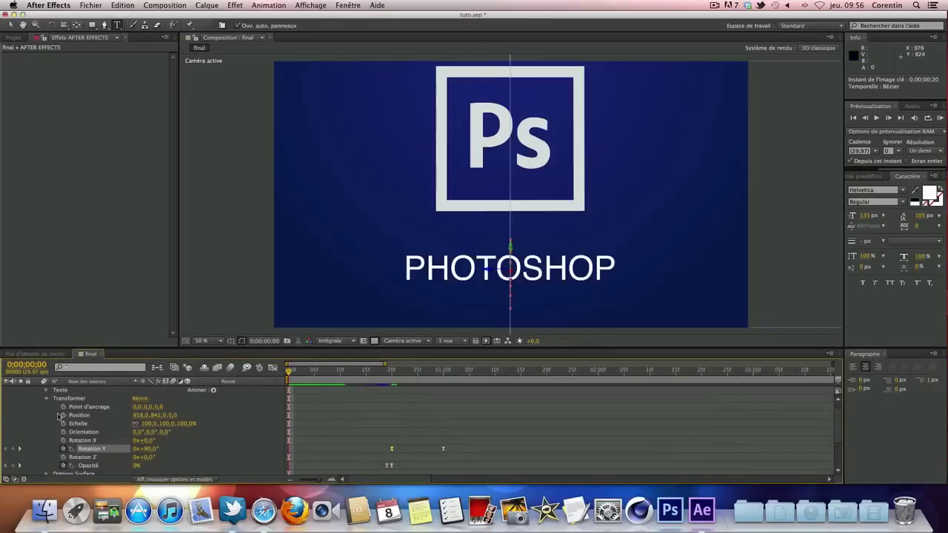
scroll(26, 398, up, 1)
click(40, 390)
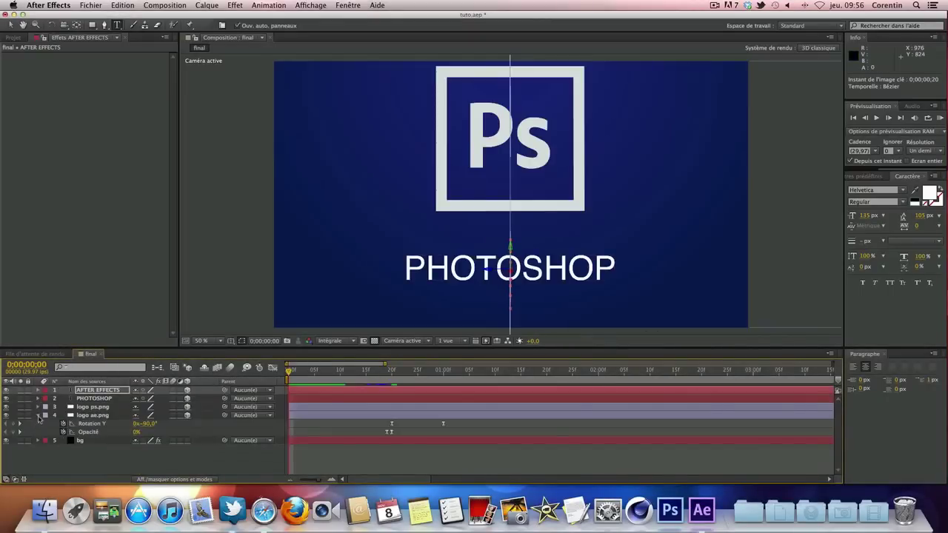
- Review the finished flip animation with a RAM preview and normal playback, and scrub back to frame 13
click(942, 119)
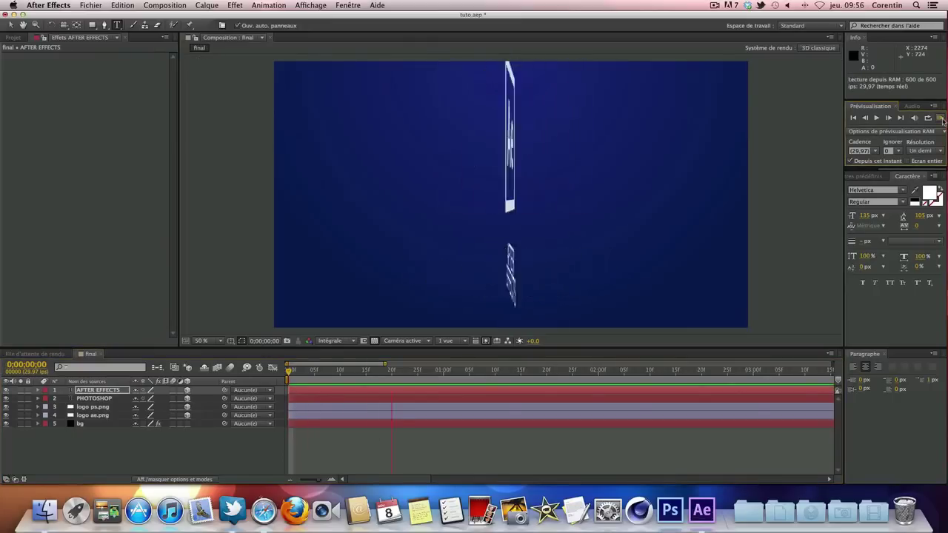
click(941, 120)
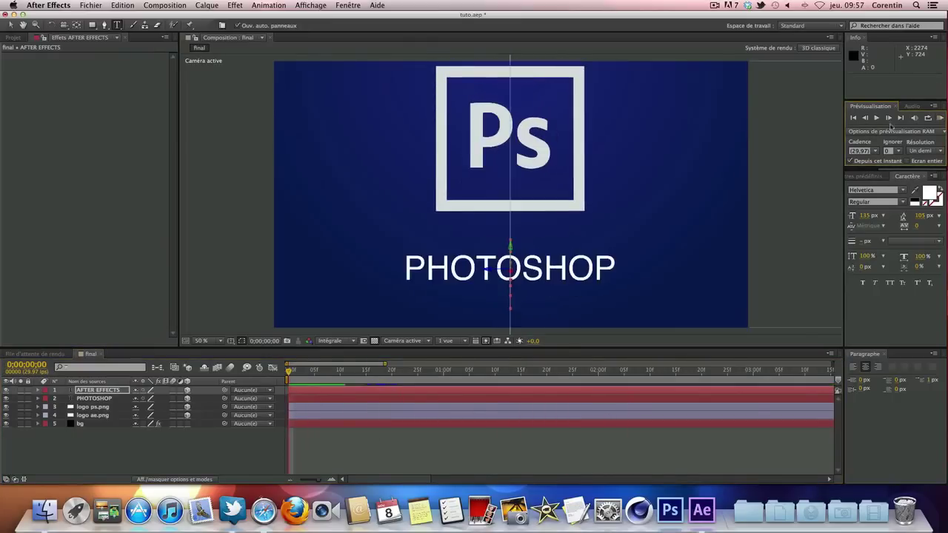
click(877, 119)
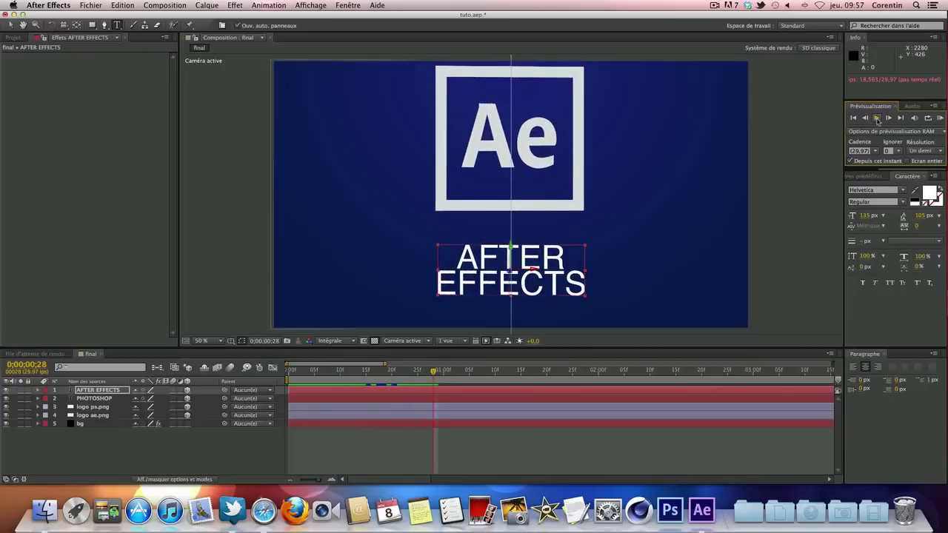
click(877, 119)
drag(434, 371, 351, 374)
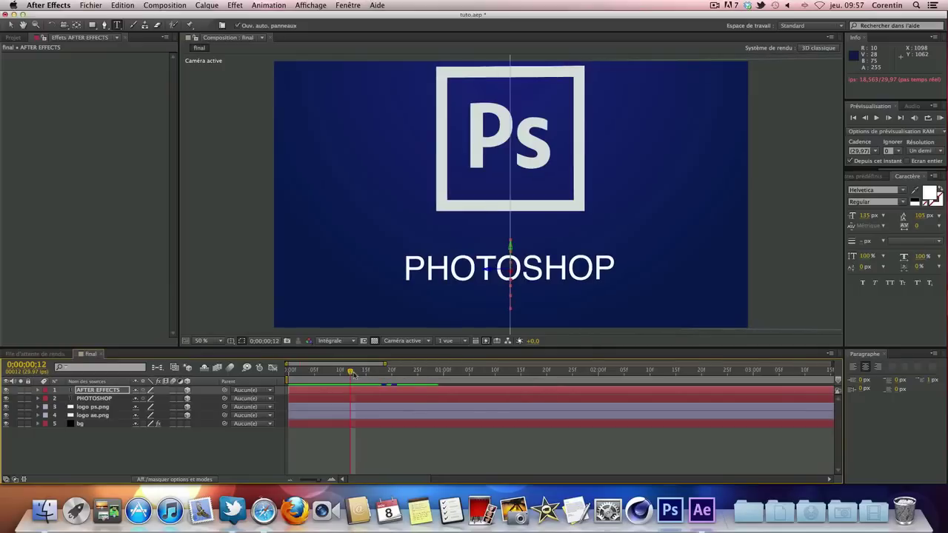
drag(351, 374, 356, 372)
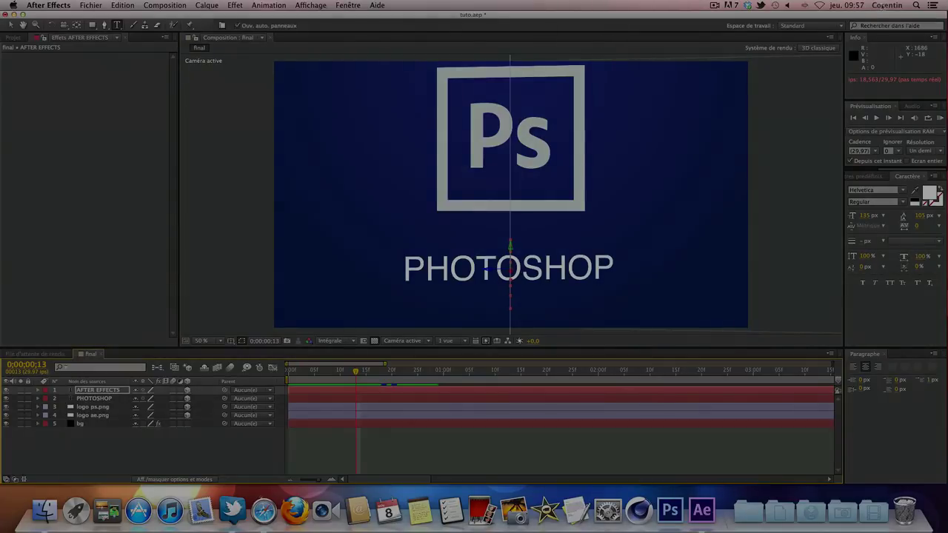
click(715, 5)
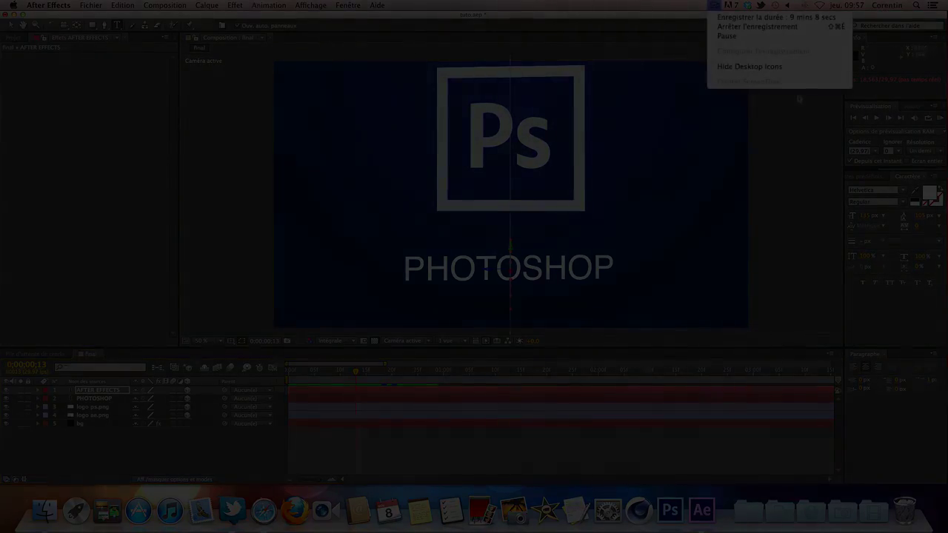